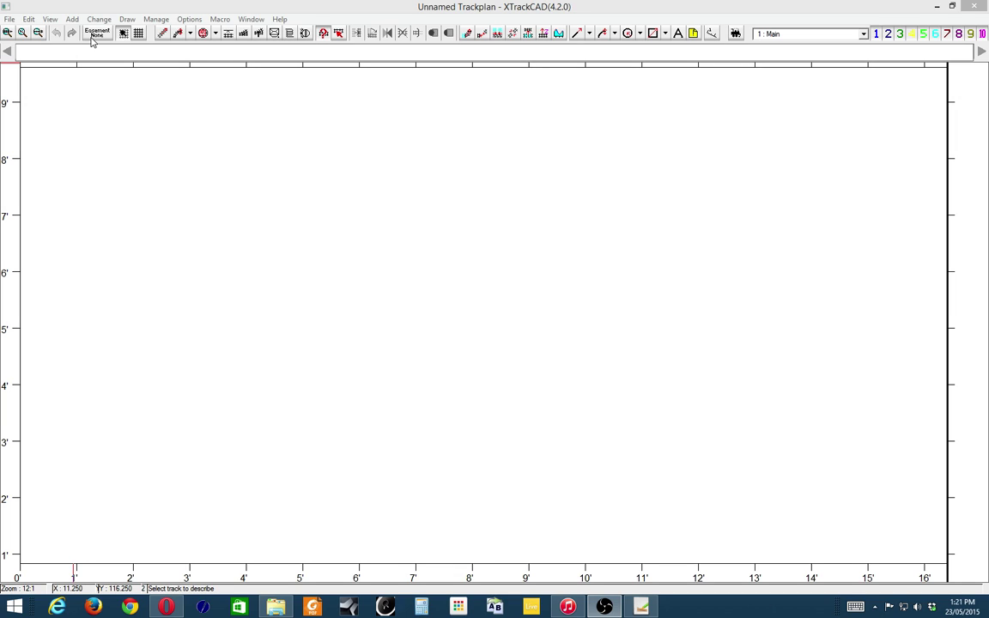
Toggle the snap grid on and off, check the layer list, and try hiding layer 1.
{"action": "left_click", "coordinate": [138, 35]}
{"action": "left_click", "coordinate": [137, 35]}
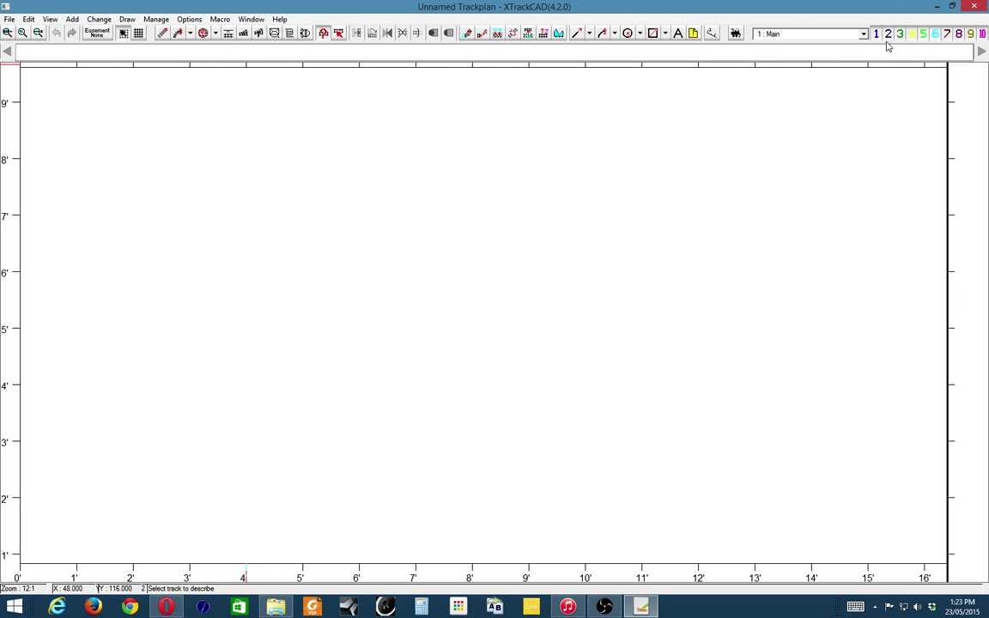
{"action": "left_click", "coordinate": [862, 35]}
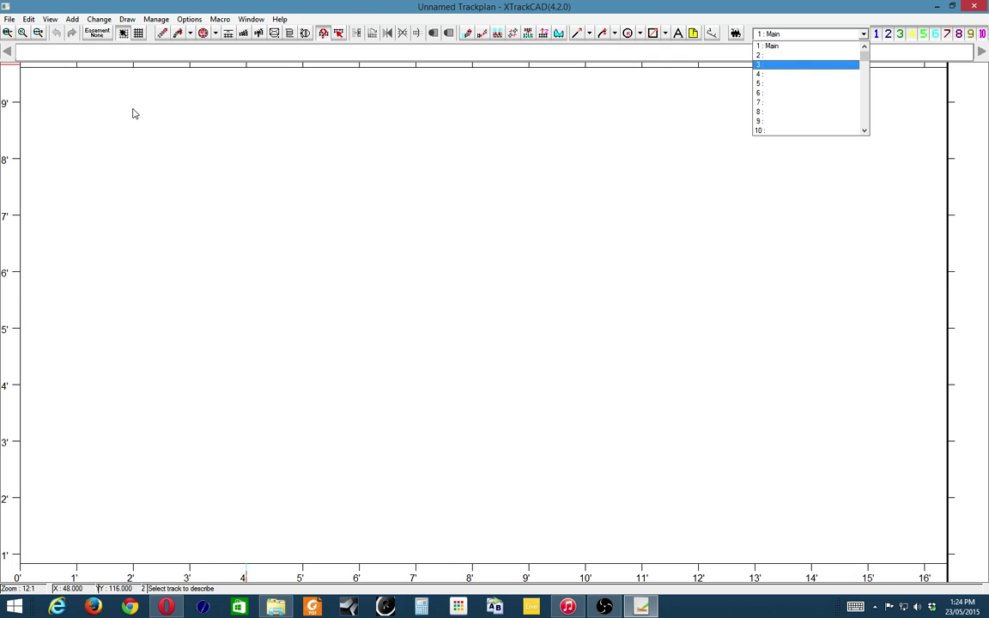
{"action": "key", "text": "Down"}
{"action": "key", "text": "Down"}
{"action": "key", "text": "Down"}
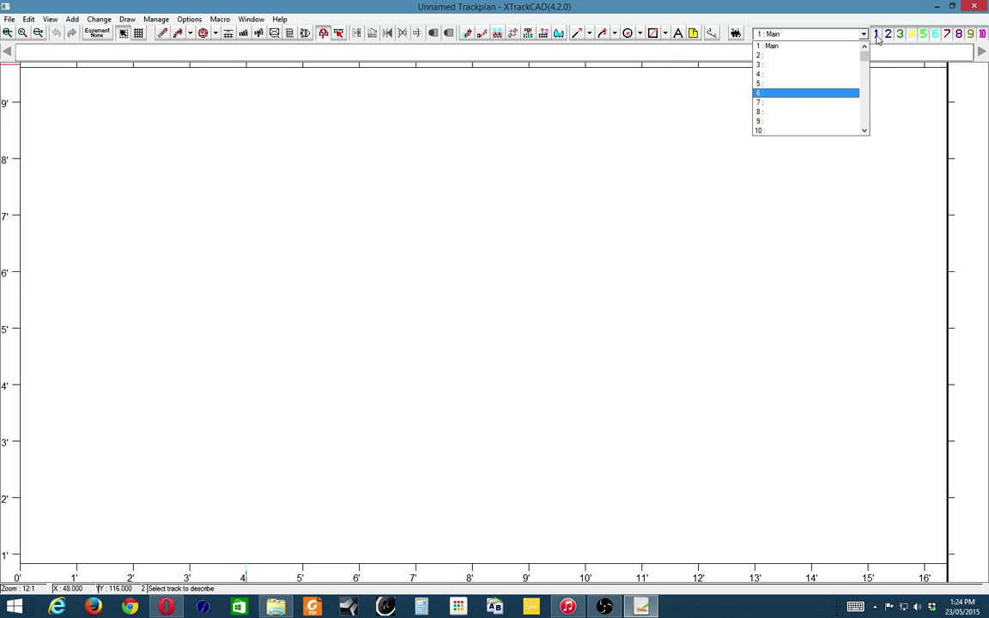
{"action": "key", "text": "Escape"}
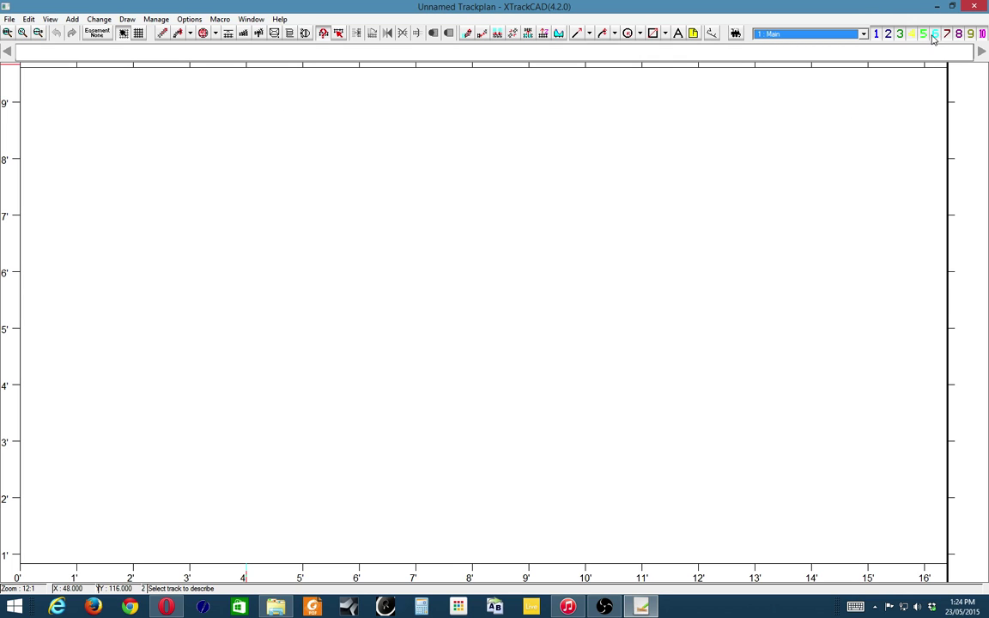
{"action": "left_click", "coordinate": [876, 33]}
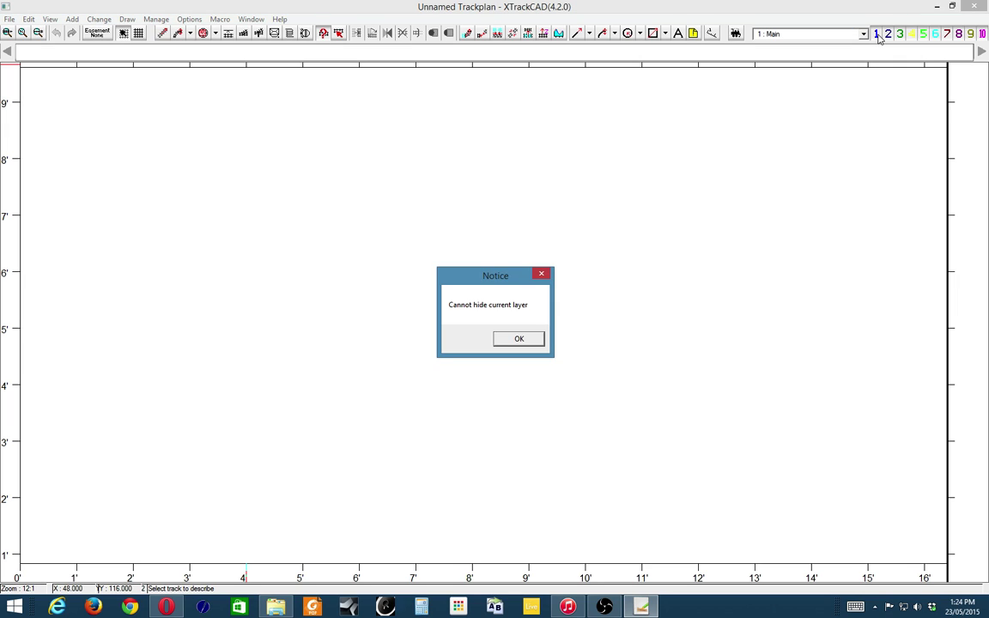
{"action": "left_click", "coordinate": [516, 338]}
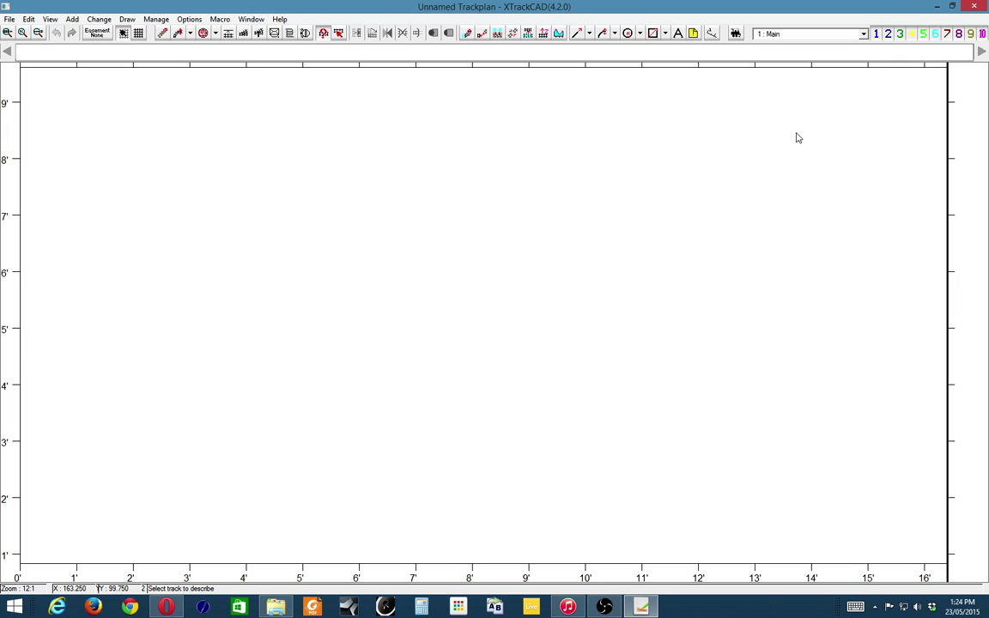
Open the File menu, close it without choosing anything, then open it again.
{"action": "left_click", "coordinate": [8, 20]}
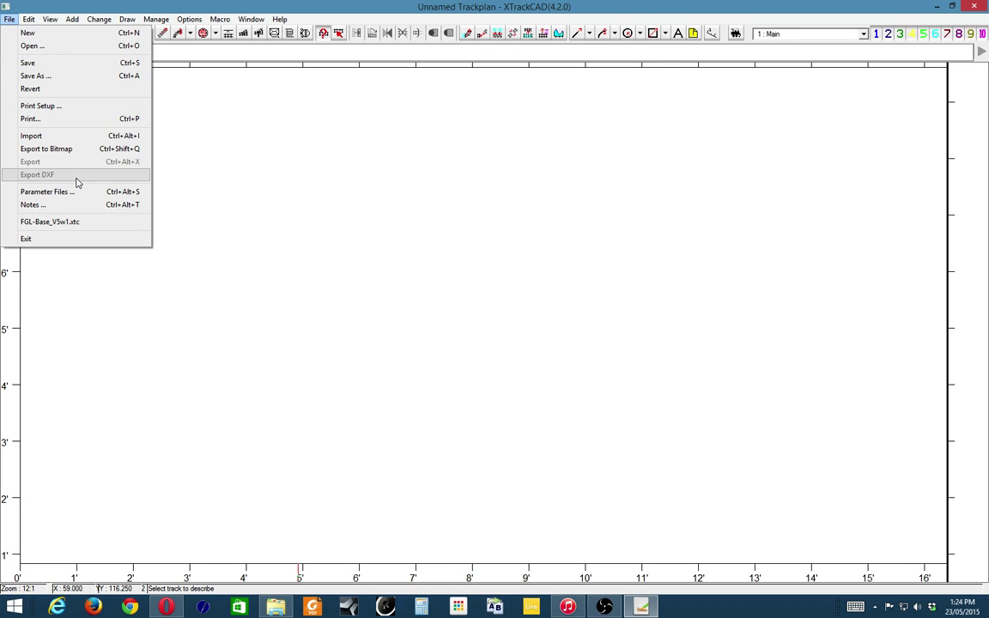
{"action": "left_click", "coordinate": [207, 179]}
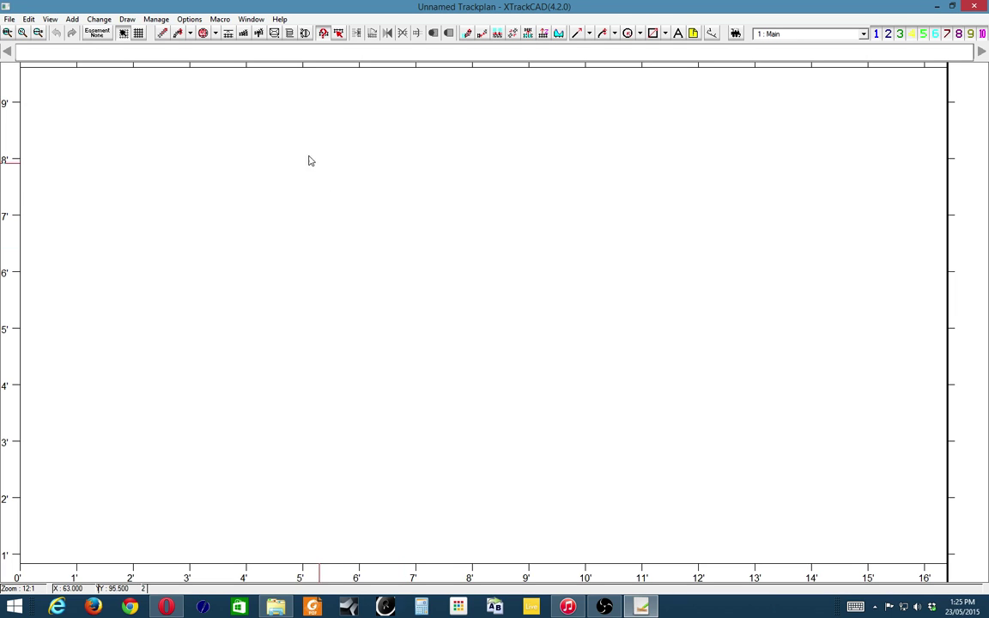
{"action": "left_click", "coordinate": [10, 19]}
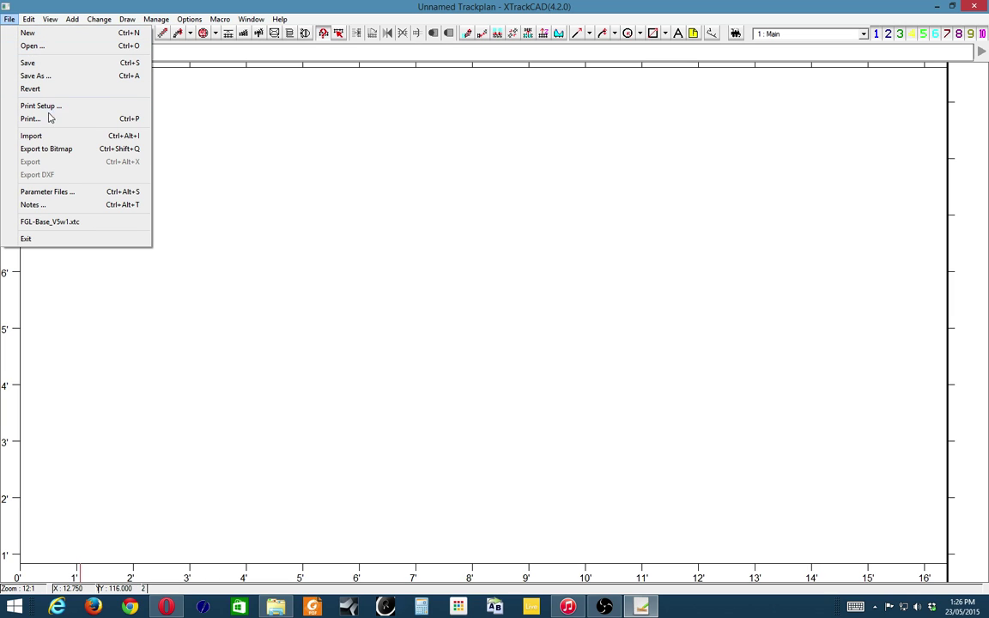
Open the Parameter Files manager, move it higher, and browse into the params folder.
{"action": "left_click", "coordinate": [69, 192]}
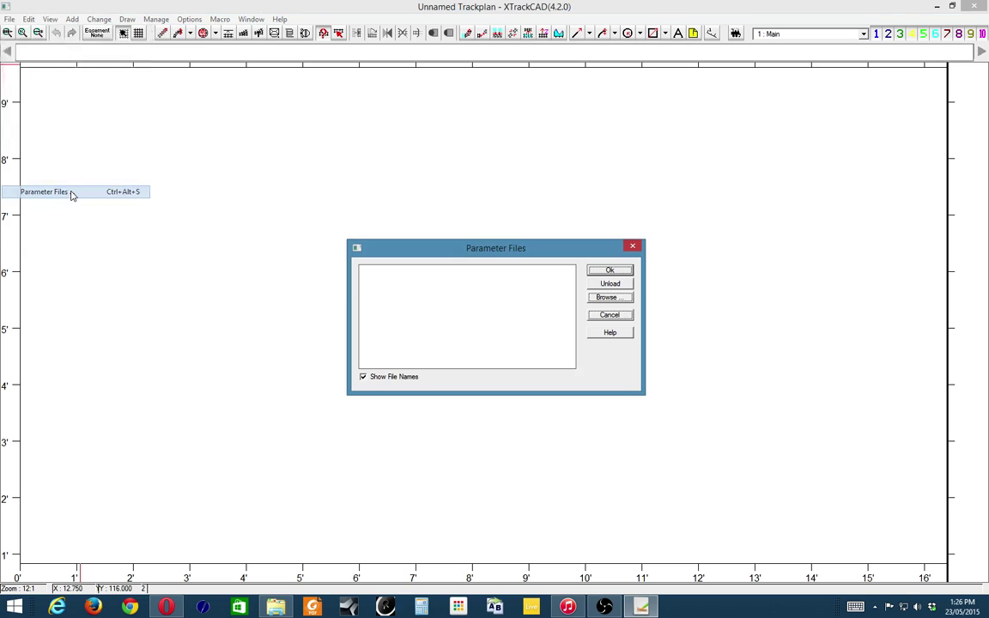
{"action": "left_click_drag", "start_coordinate": [507, 249], "coordinate": [503, 187]}
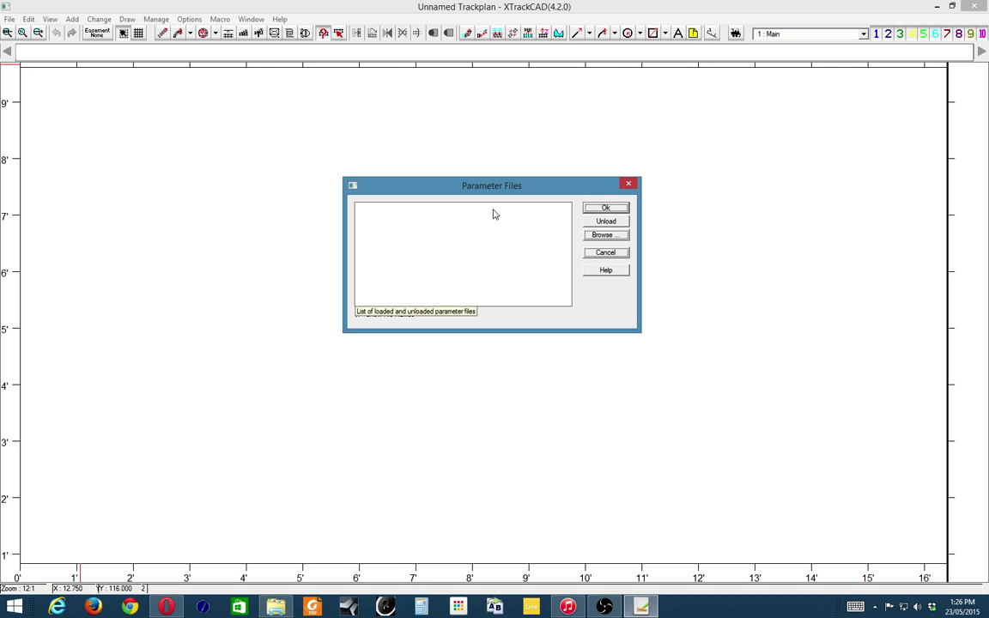
{"action": "left_click", "coordinate": [603, 234]}
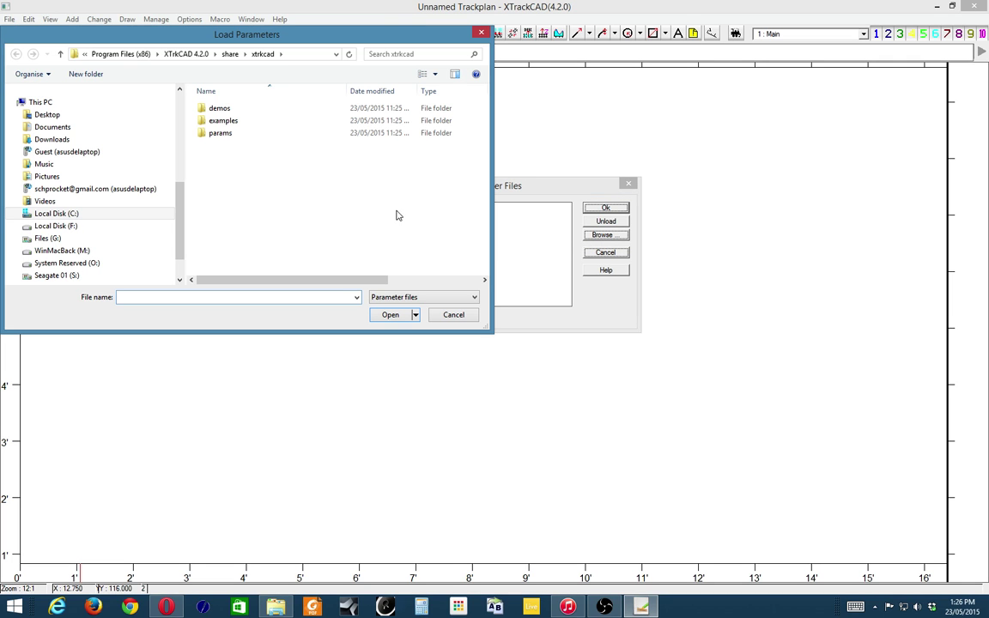
{"action": "double_click", "coordinate": [230, 135]}
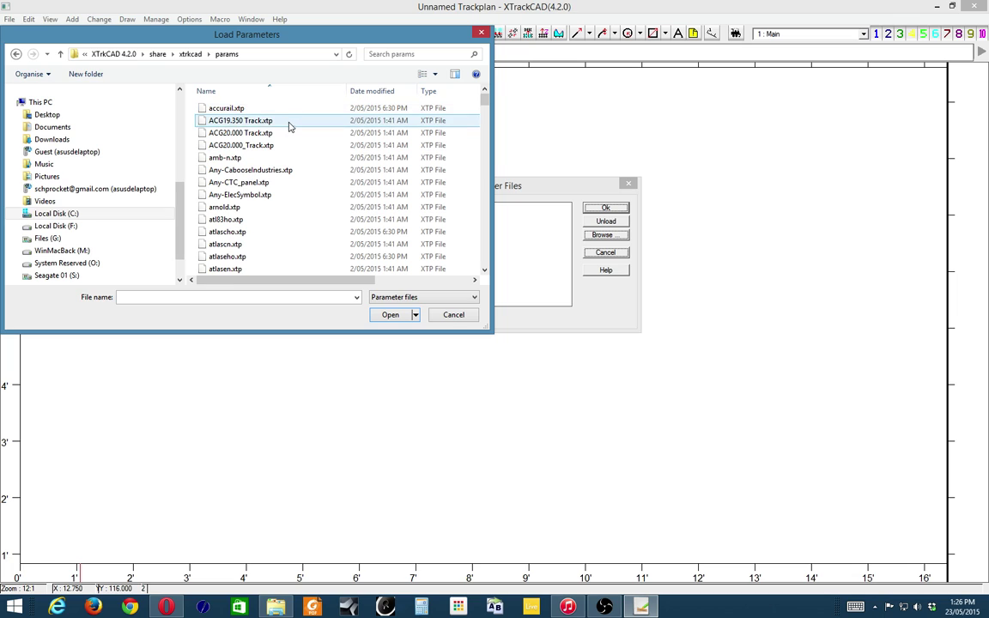
Scroll through the params folder's .xtp files, then cancel without loading any.
{"action": "scroll", "coordinate": [289, 124], "scroll_direction": "down", "scroll_amount": 1}
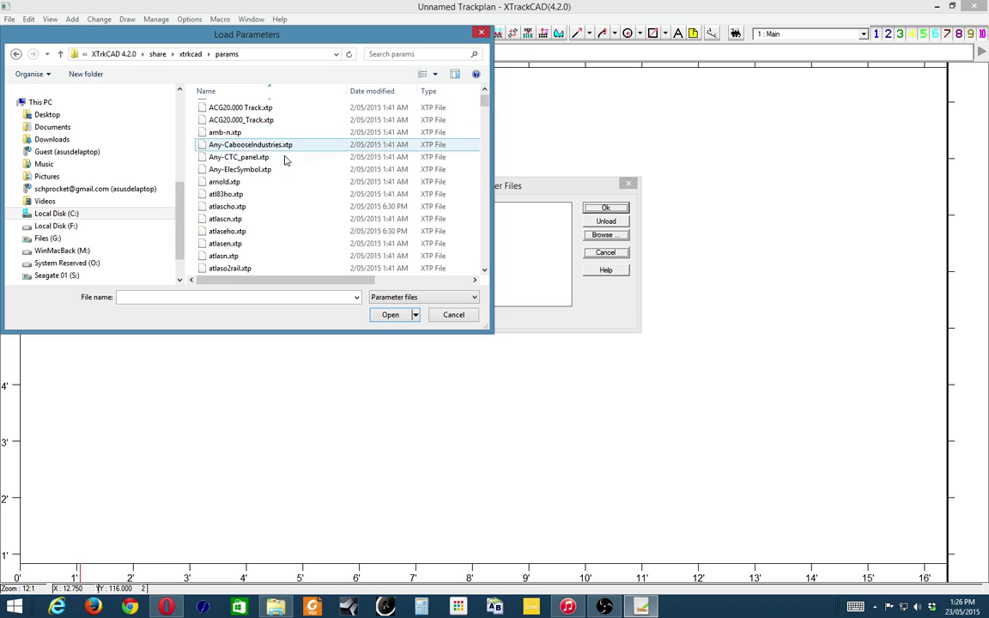
{"action": "scroll", "coordinate": [276, 169], "scroll_direction": "down", "scroll_amount": 1}
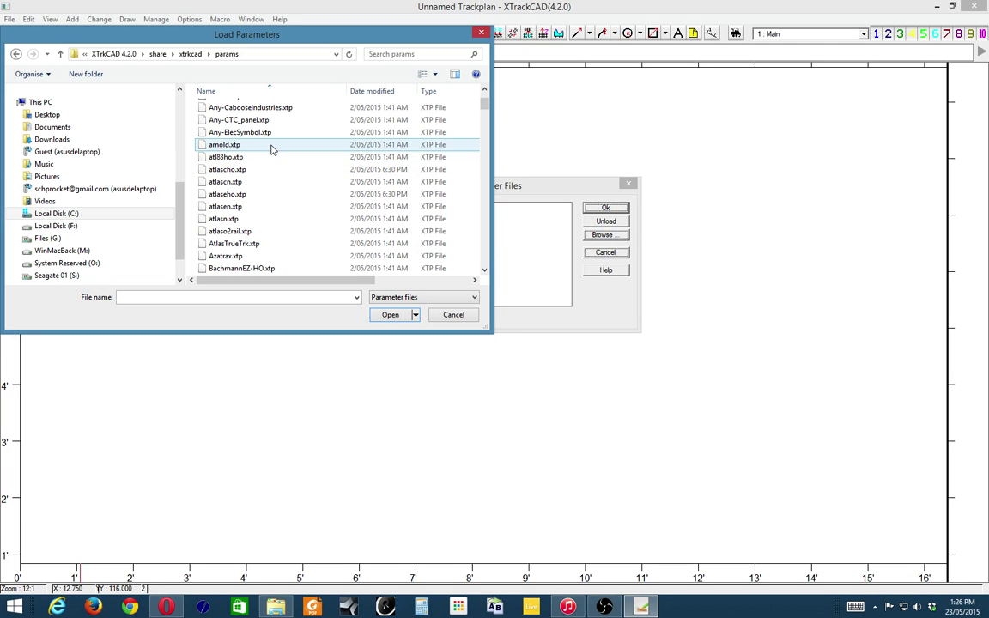
{"action": "scroll", "coordinate": [270, 150], "scroll_direction": "down", "scroll_amount": 1}
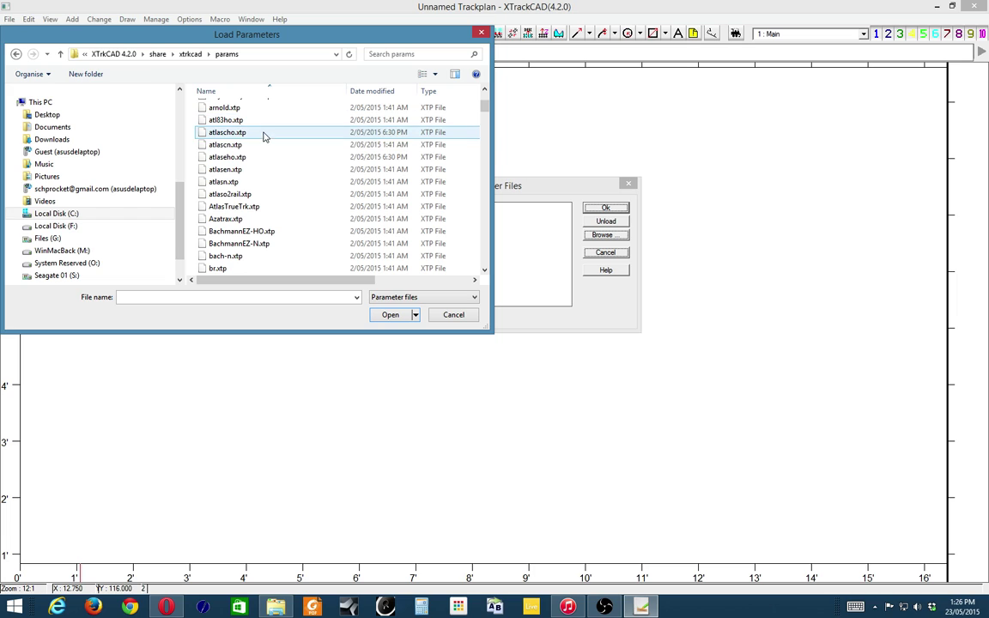
{"action": "scroll", "coordinate": [276, 157], "scroll_direction": "down", "scroll_amount": 2}
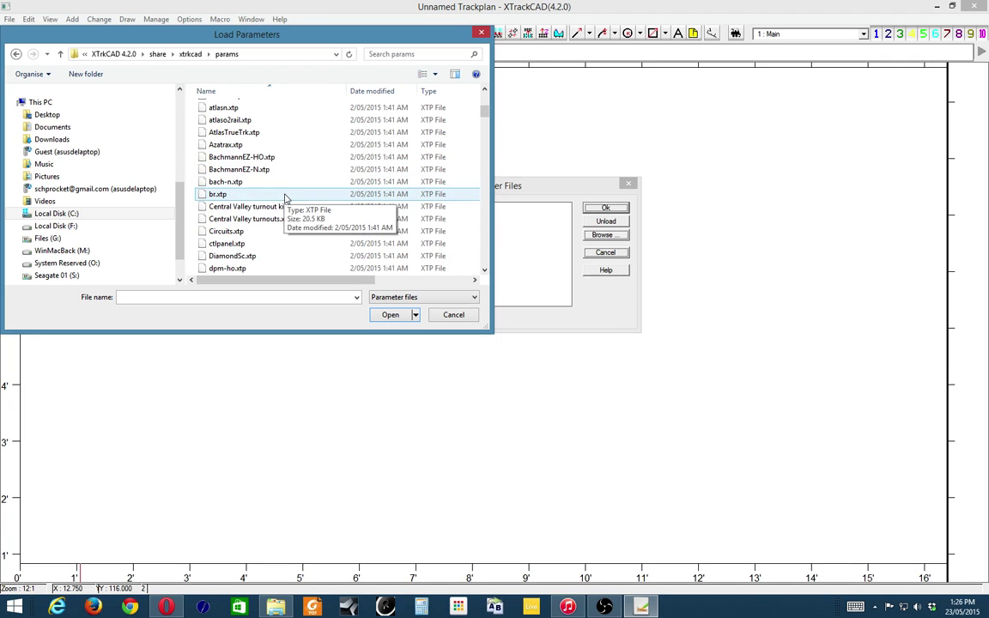
{"action": "scroll", "coordinate": [326, 185], "scroll_direction": "down", "scroll_amount": 1}
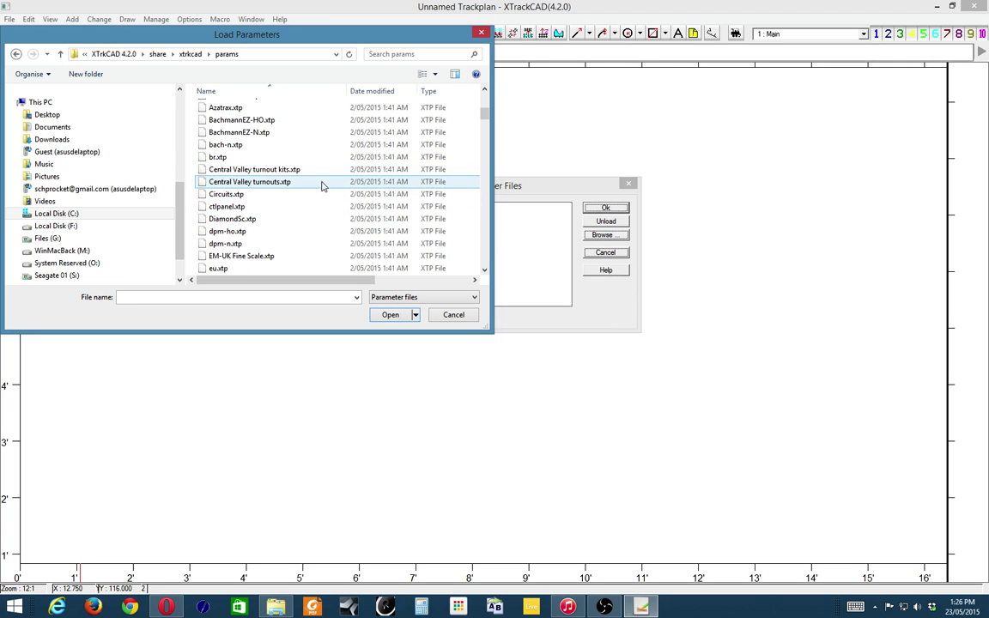
{"action": "scroll", "coordinate": [318, 186], "scroll_direction": "down", "scroll_amount": 1}
{"action": "scroll", "coordinate": [268, 220], "scroll_direction": "up", "scroll_amount": 1}
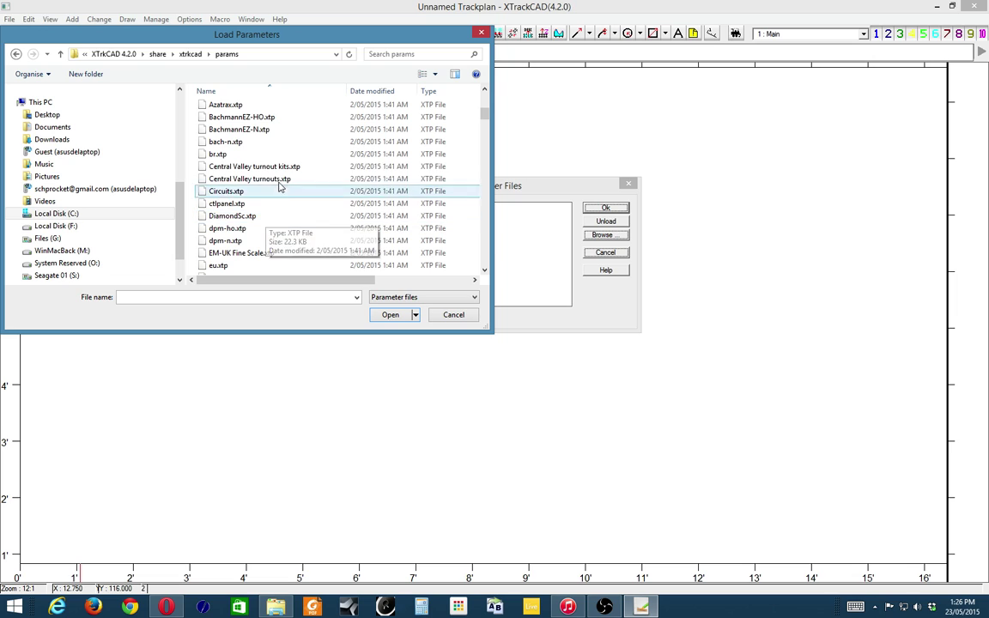
{"action": "scroll", "coordinate": [279, 206], "scroll_direction": "down", "scroll_amount": 2}
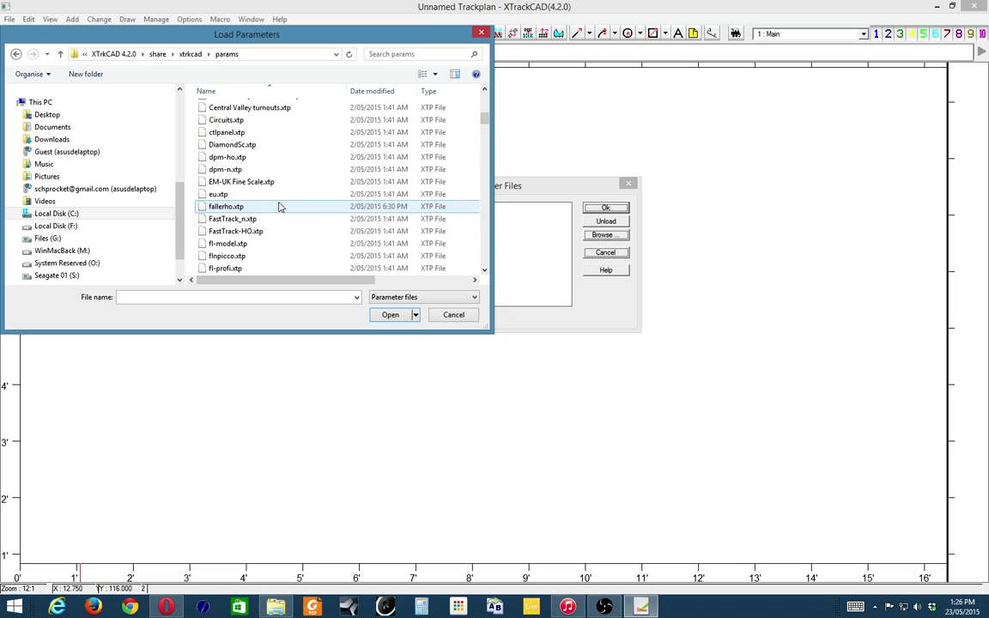
{"action": "scroll", "coordinate": [279, 206], "scroll_direction": "down", "scroll_amount": 1}
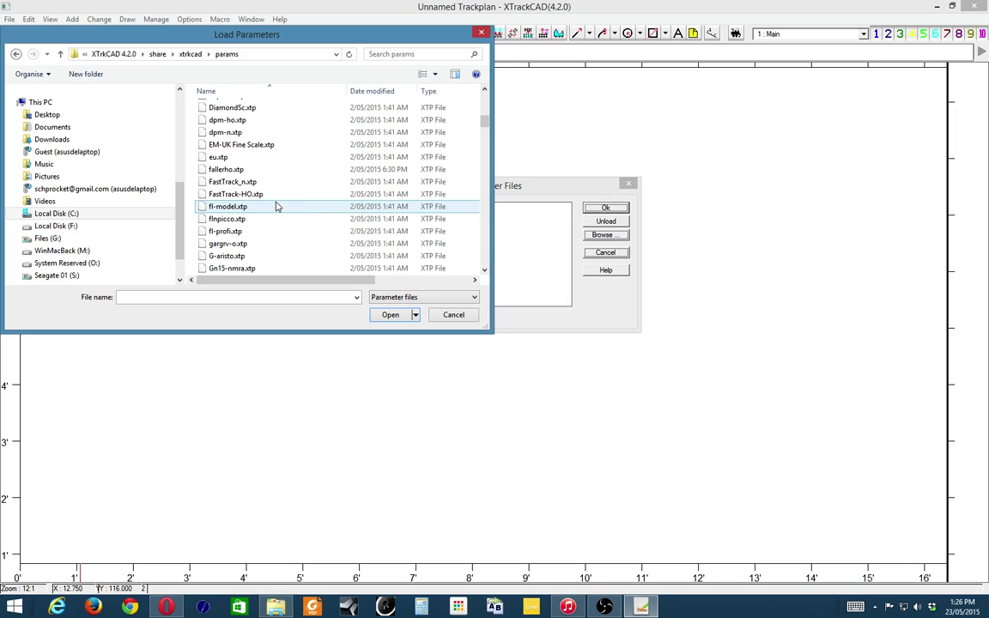
{"action": "scroll", "coordinate": [311, 199], "scroll_direction": "down", "scroll_amount": 1}
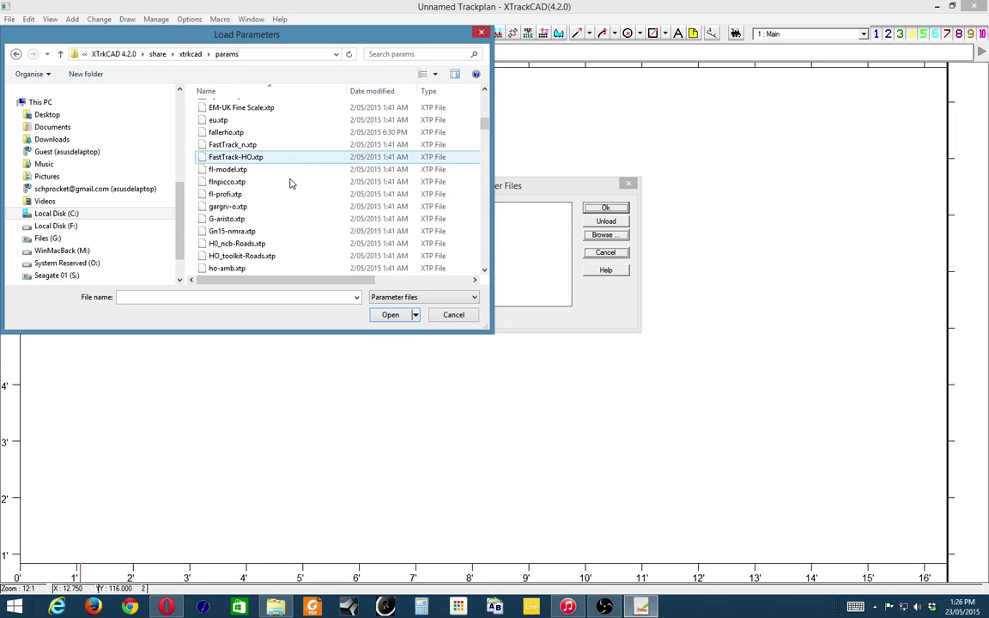
{"action": "scroll", "coordinate": [279, 206], "scroll_direction": "down", "scroll_amount": 1}
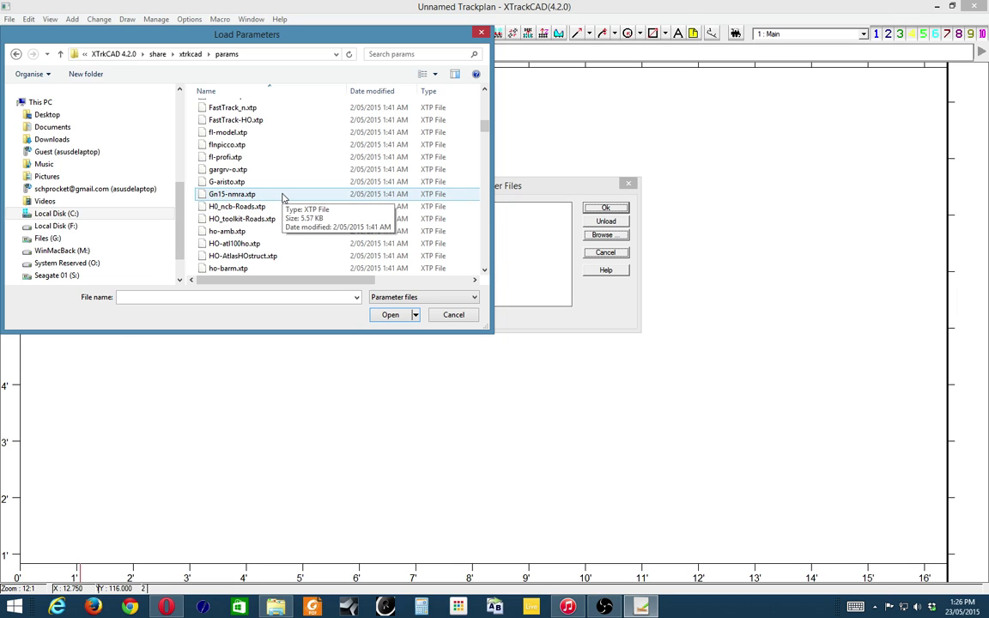
{"action": "scroll", "coordinate": [283, 197], "scroll_direction": "down", "scroll_amount": 1}
{"action": "scroll", "coordinate": [327, 177], "scroll_direction": "down", "scroll_amount": 1}
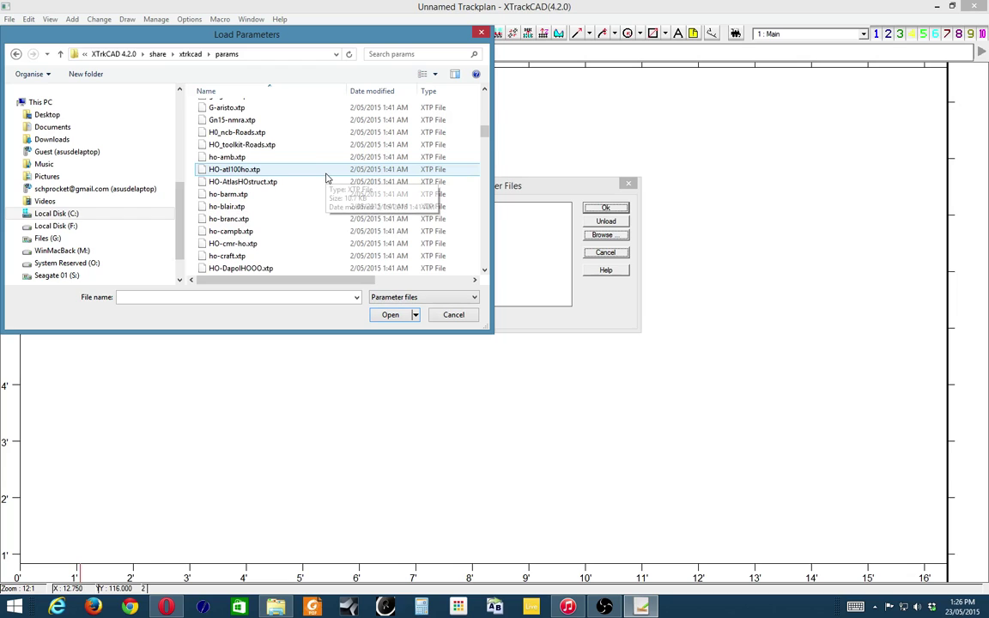
{"action": "scroll", "coordinate": [323, 176], "scroll_direction": "down", "scroll_amount": 1}
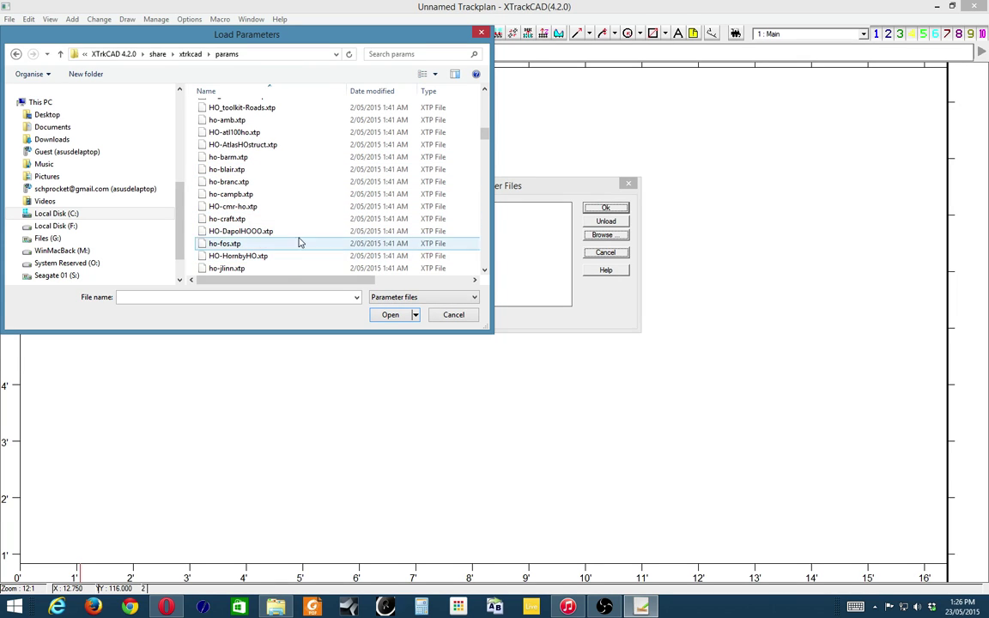
{"action": "scroll", "coordinate": [318, 206], "scroll_direction": "down", "scroll_amount": 2}
{"action": "scroll", "coordinate": [319, 207], "scroll_direction": "down", "scroll_amount": 1}
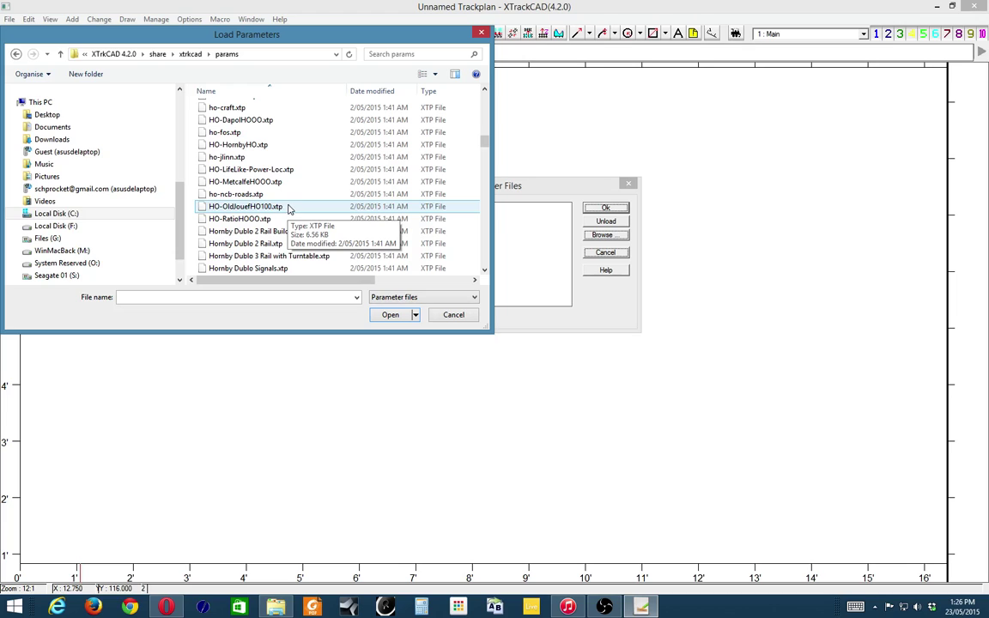
{"action": "scroll", "coordinate": [300, 201], "scroll_direction": "down", "scroll_amount": 1}
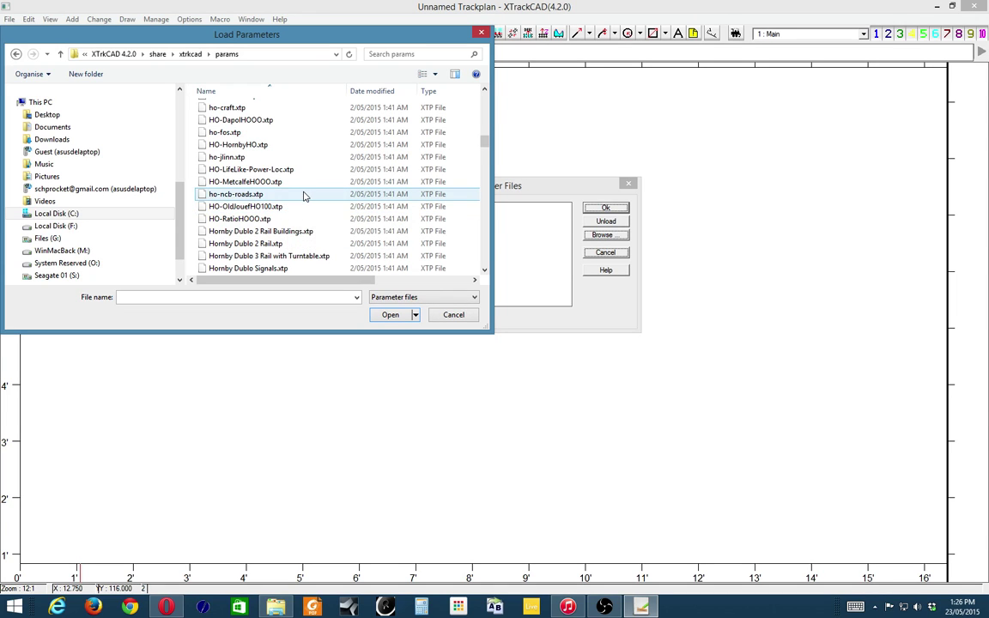
{"action": "scroll", "coordinate": [309, 206], "scroll_direction": "down", "scroll_amount": 1}
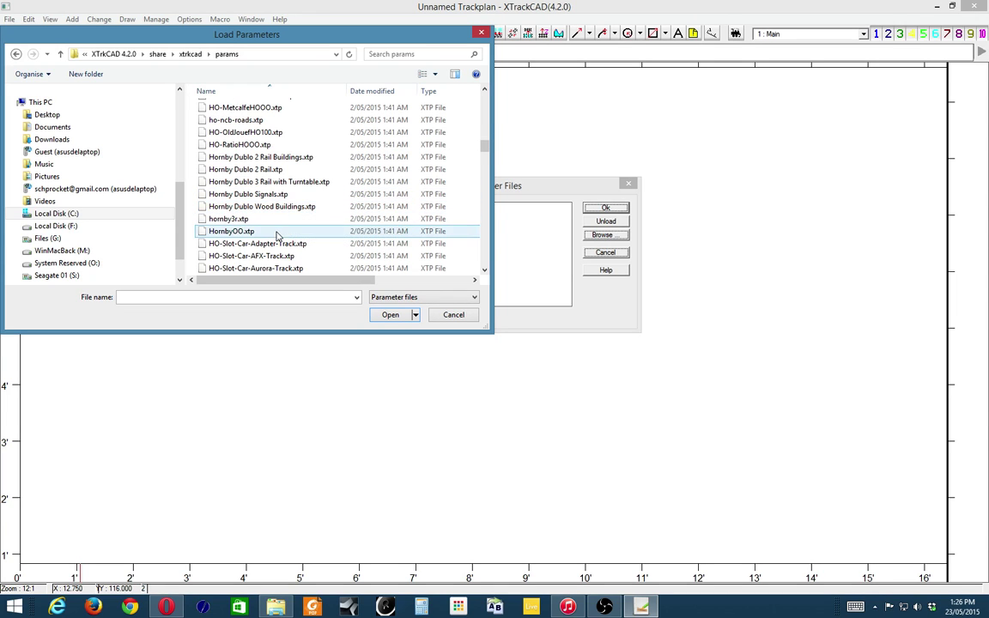
{"action": "scroll", "coordinate": [338, 187], "scroll_direction": "down", "scroll_amount": 1}
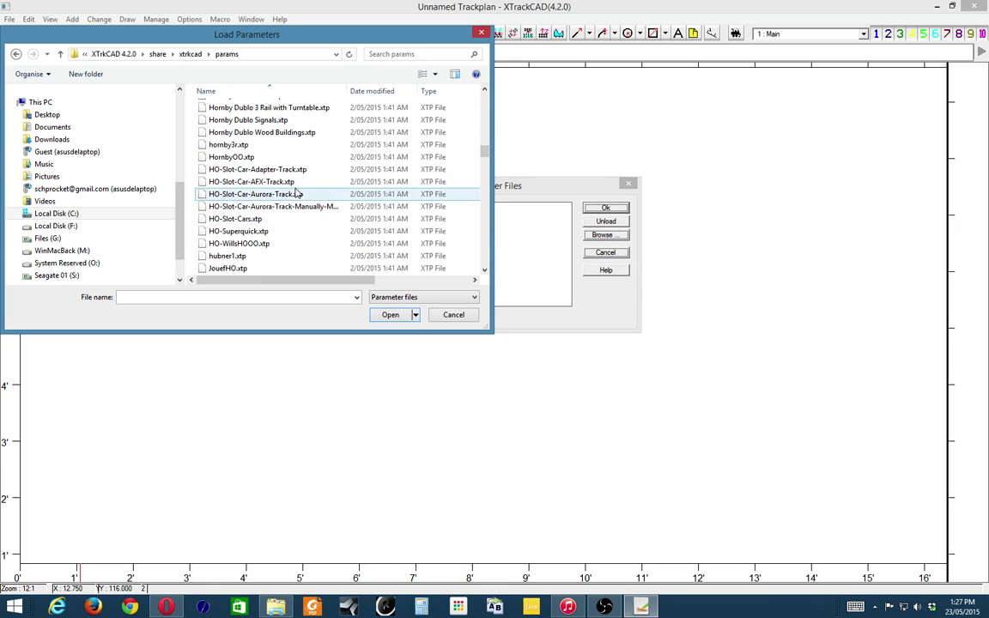
{"action": "scroll", "coordinate": [292, 211], "scroll_direction": "down", "scroll_amount": 1}
{"action": "scroll", "coordinate": [268, 211], "scroll_direction": "down", "scroll_amount": 2}
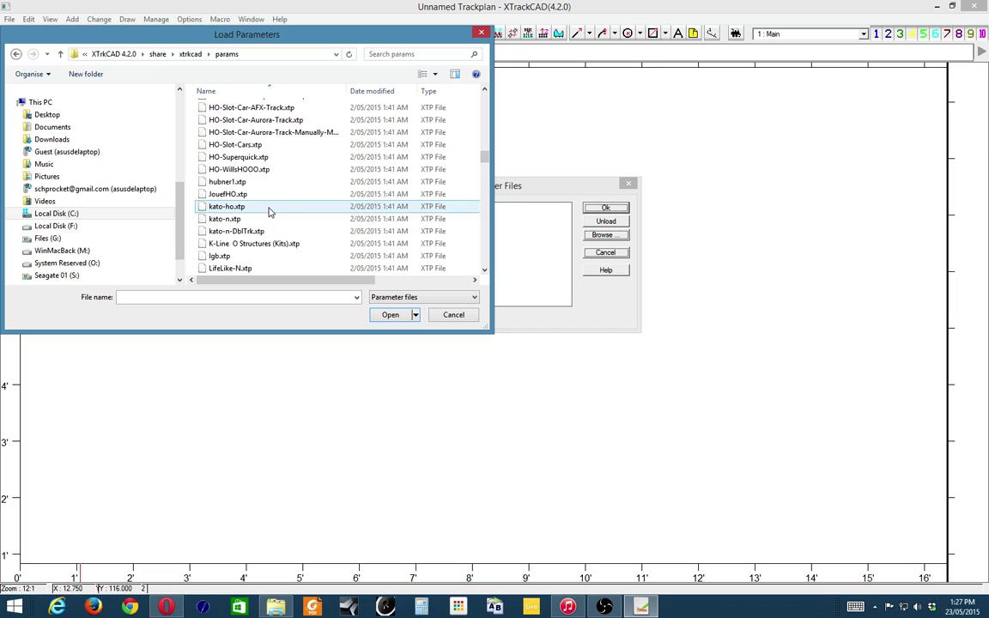
{"action": "scroll", "coordinate": [268, 212], "scroll_direction": "down", "scroll_amount": 3}
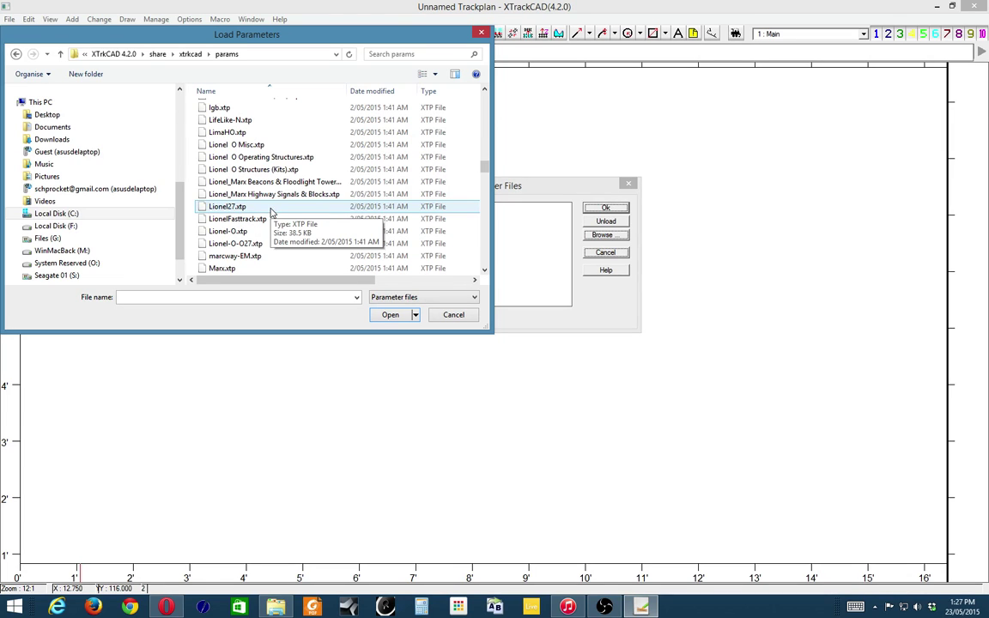
{"action": "scroll", "coordinate": [272, 206], "scroll_direction": "down", "scroll_amount": 1}
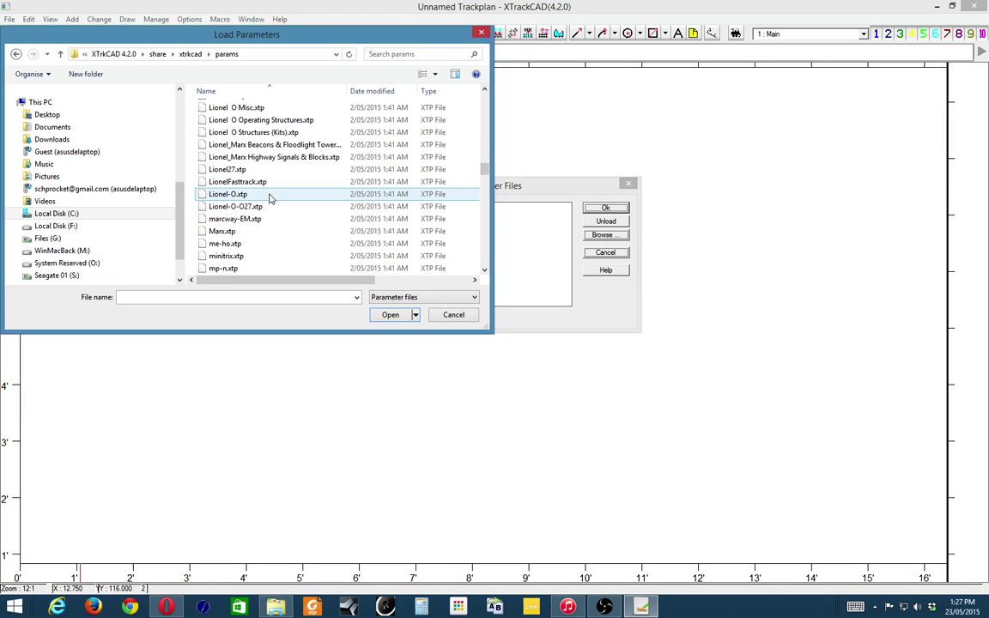
{"action": "scroll", "coordinate": [277, 196], "scroll_direction": "down", "scroll_amount": 1}
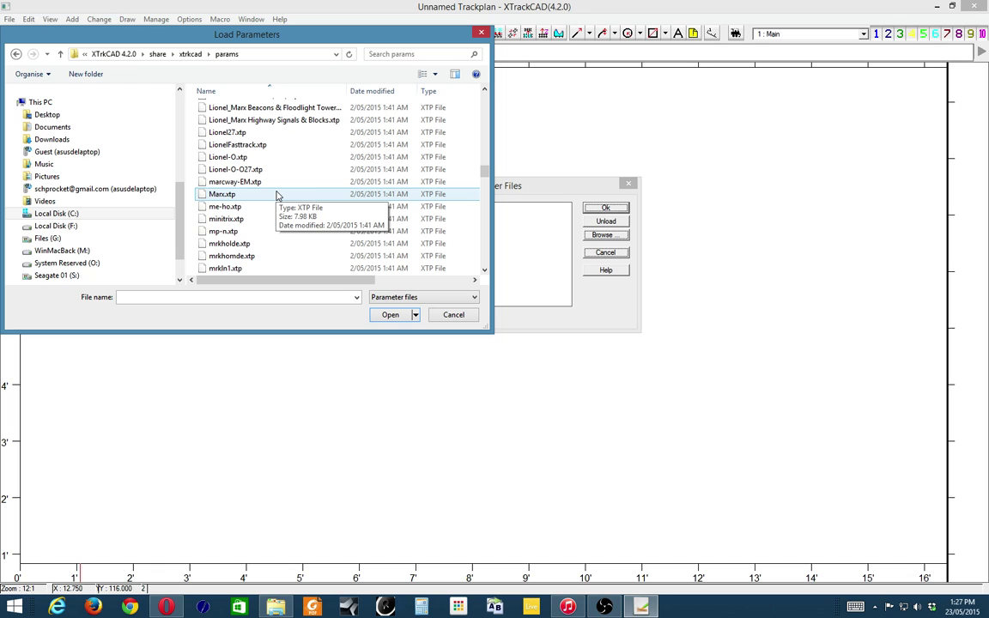
{"action": "scroll", "coordinate": [276, 195], "scroll_direction": "down", "scroll_amount": 1}
{"action": "scroll", "coordinate": [276, 195], "scroll_direction": "down", "scroll_amount": 3}
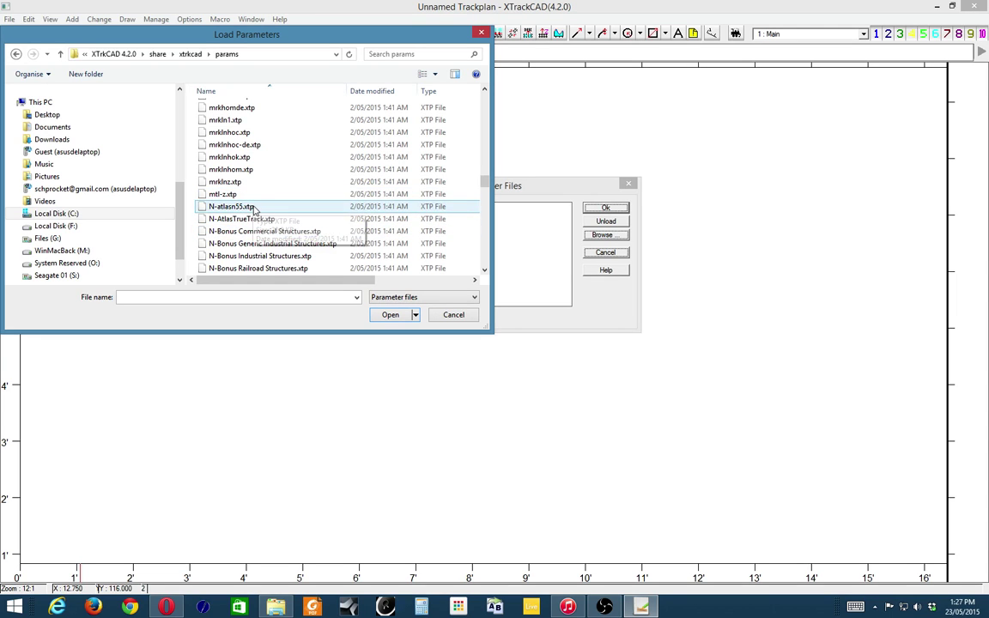
{"action": "scroll", "coordinate": [270, 203], "scroll_direction": "down", "scroll_amount": 2}
{"action": "scroll", "coordinate": [281, 199], "scroll_direction": "down", "scroll_amount": 3}
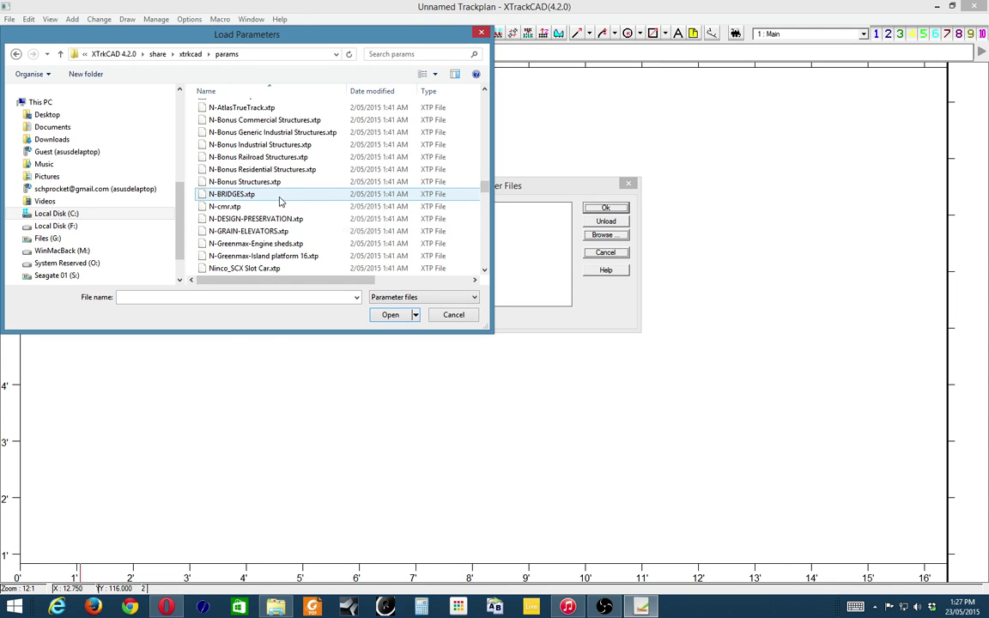
{"action": "scroll", "coordinate": [278, 201], "scroll_direction": "down", "scroll_amount": 5}
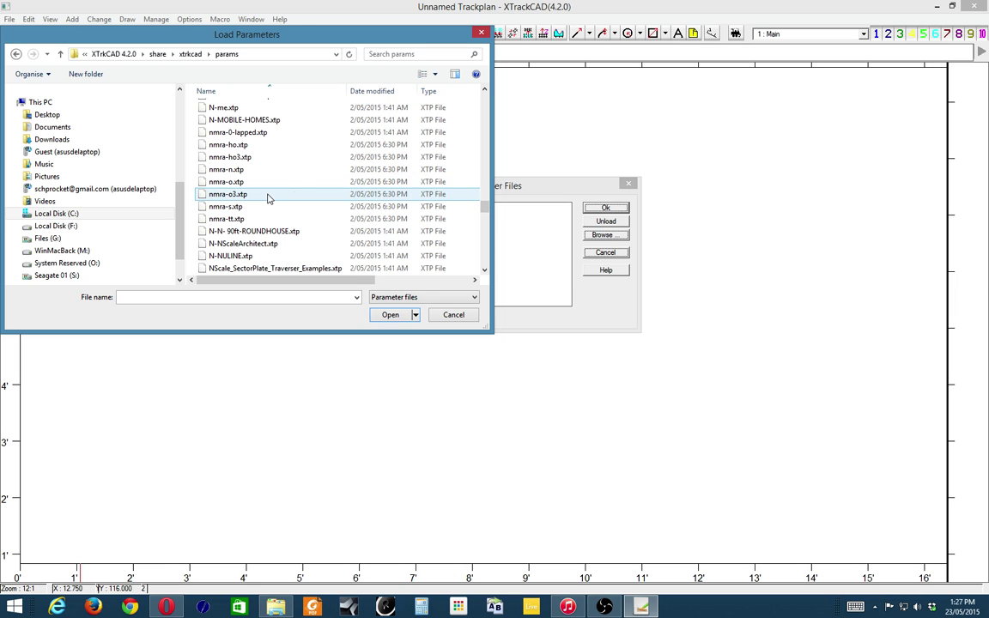
{"action": "scroll", "coordinate": [267, 175], "scroll_direction": "down", "scroll_amount": 2}
{"action": "scroll", "coordinate": [269, 198], "scroll_direction": "down", "scroll_amount": 2}
{"action": "scroll", "coordinate": [269, 215], "scroll_direction": "down", "scroll_amount": 1}
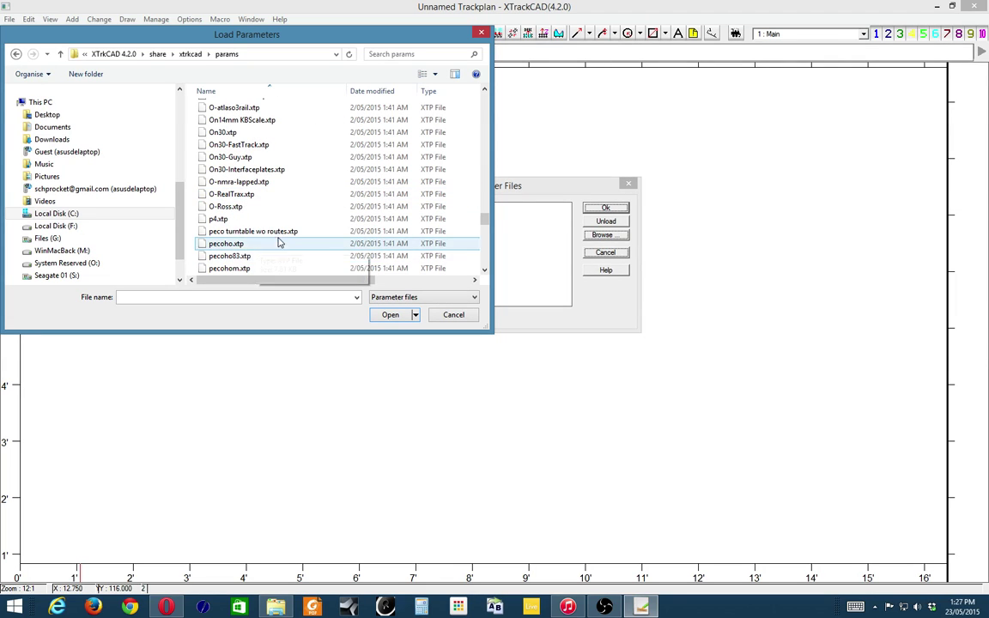
{"action": "scroll", "coordinate": [273, 249], "scroll_direction": "down", "scroll_amount": 1}
{"action": "scroll", "coordinate": [278, 230], "scroll_direction": "down", "scroll_amount": 1}
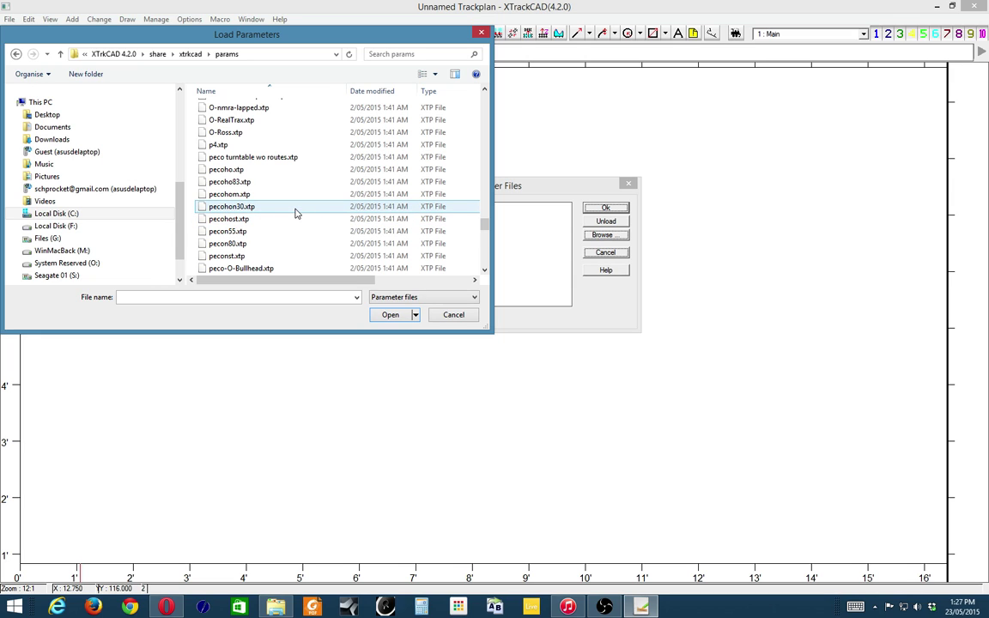
{"action": "scroll", "coordinate": [294, 212], "scroll_direction": "down", "scroll_amount": 1}
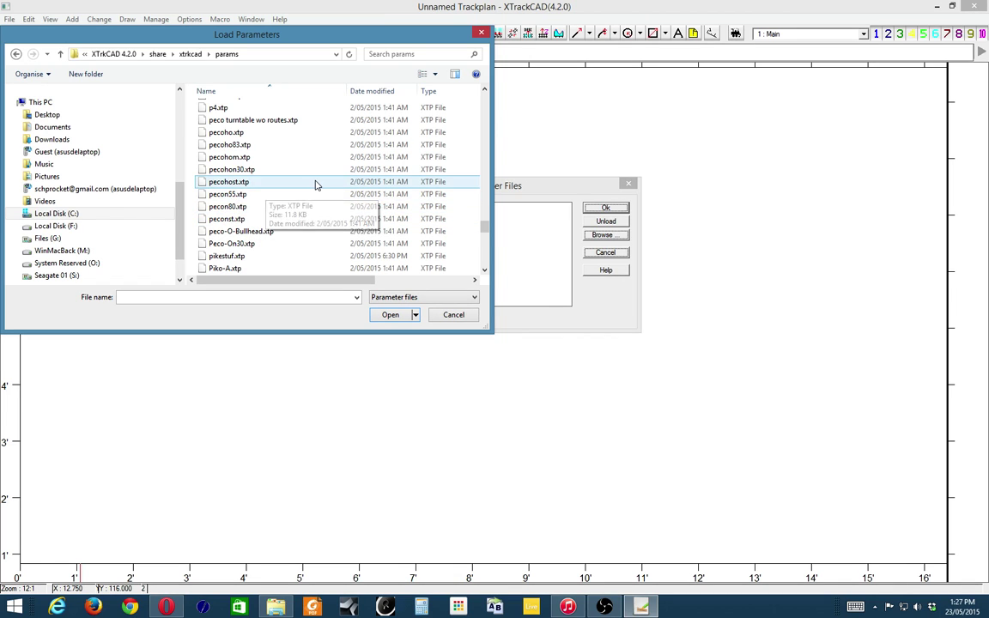
{"action": "scroll", "coordinate": [315, 190], "scroll_direction": "down", "scroll_amount": 2}
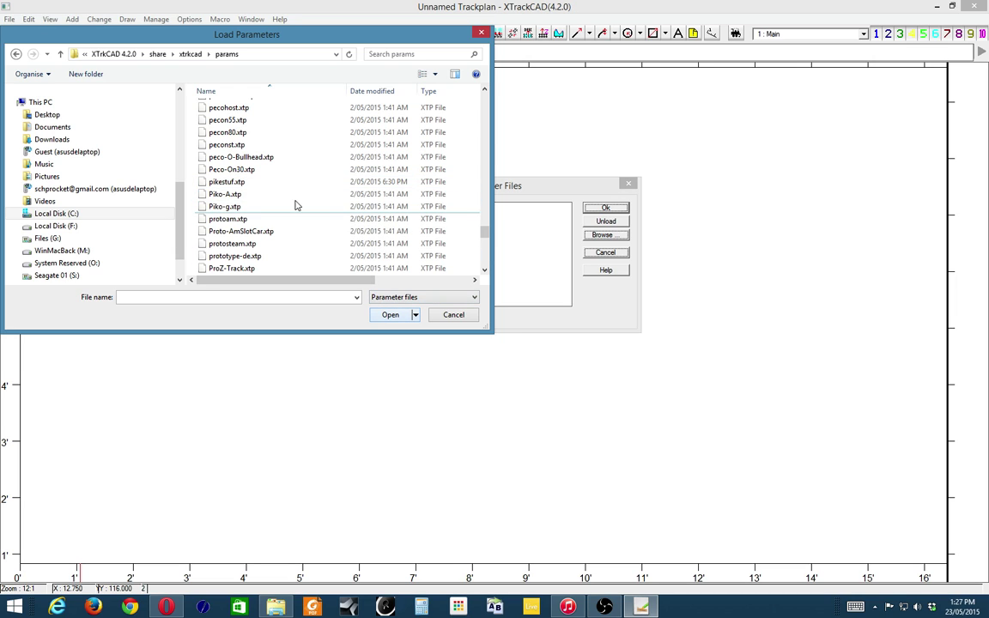
{"action": "scroll", "coordinate": [282, 185], "scroll_direction": "down", "scroll_amount": 1}
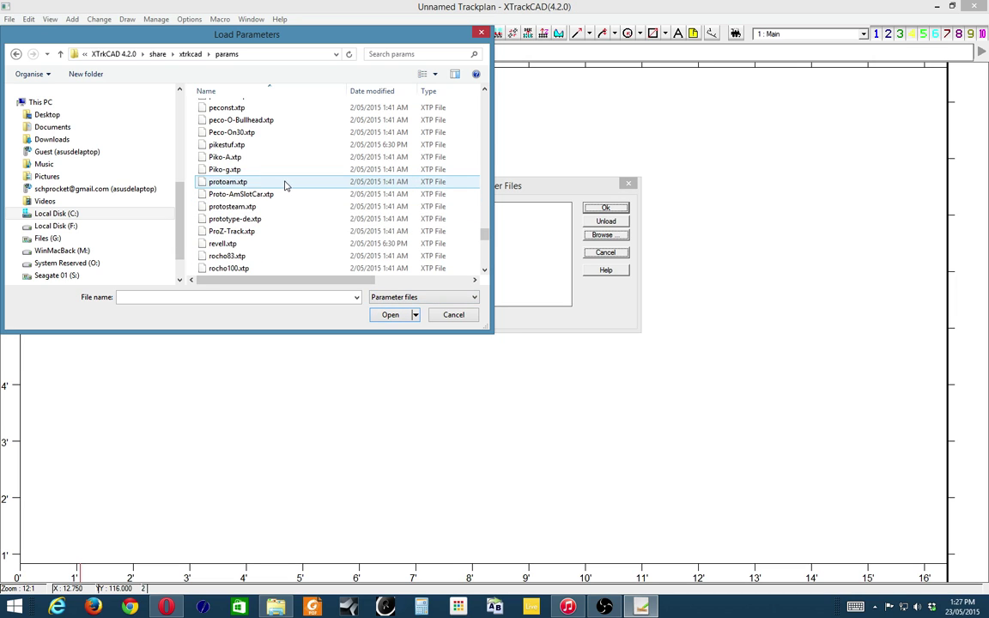
{"action": "left_click", "coordinate": [452, 315]}
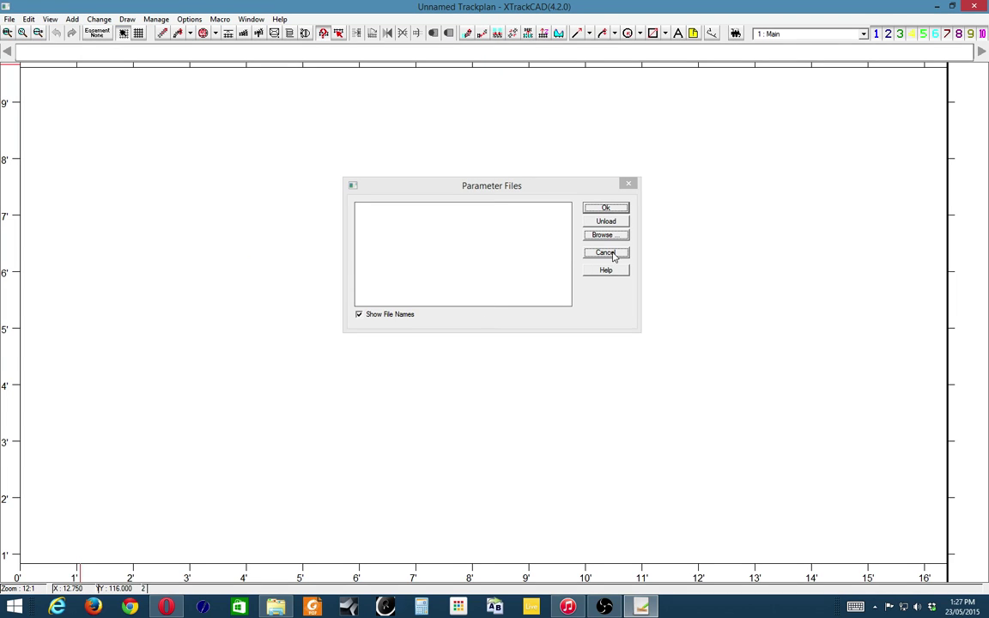
Dismiss the Parameter Files list and start File > Open.
{"action": "left_click", "coordinate": [606, 253]}
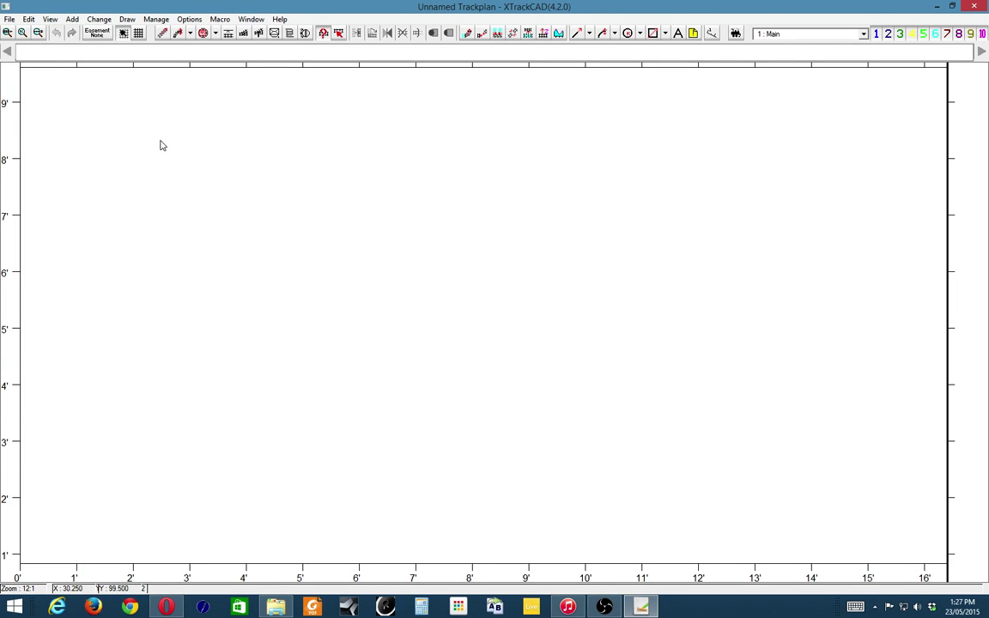
{"action": "left_click", "coordinate": [9, 19]}
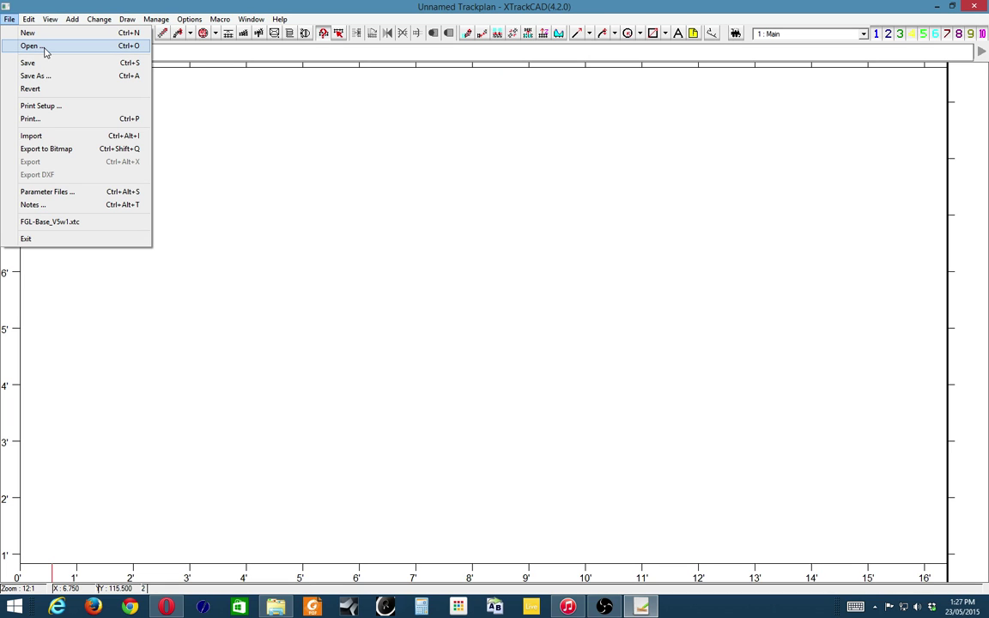
{"action": "left_click", "coordinate": [35, 46]}
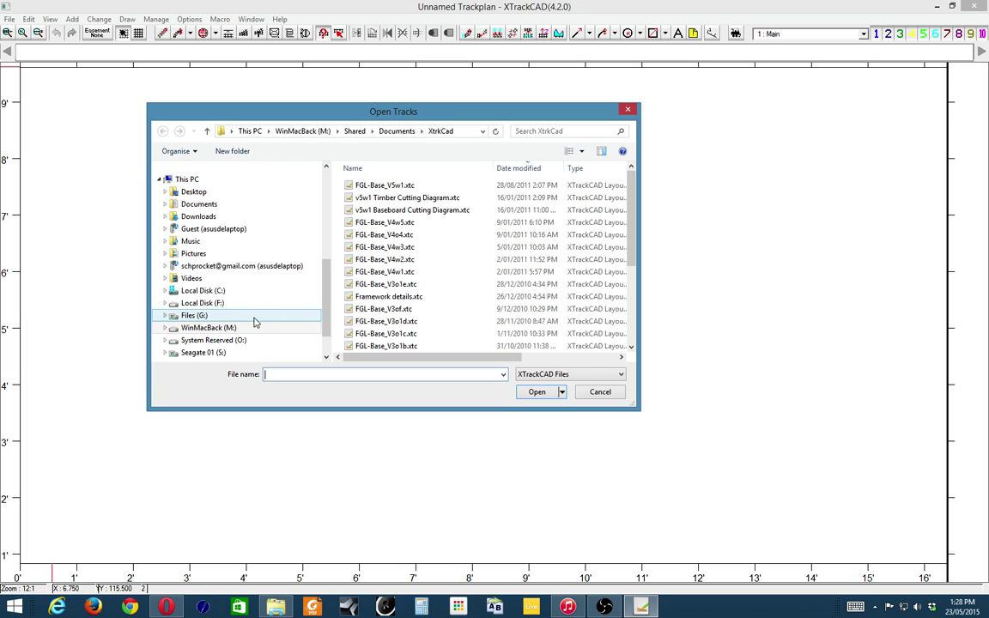
Browse to C:\Program Files (x86)\XTrkCAD 4.2.0\share\xtrkcad, peeking into the demos folder.
{"action": "left_click", "coordinate": [221, 291]}
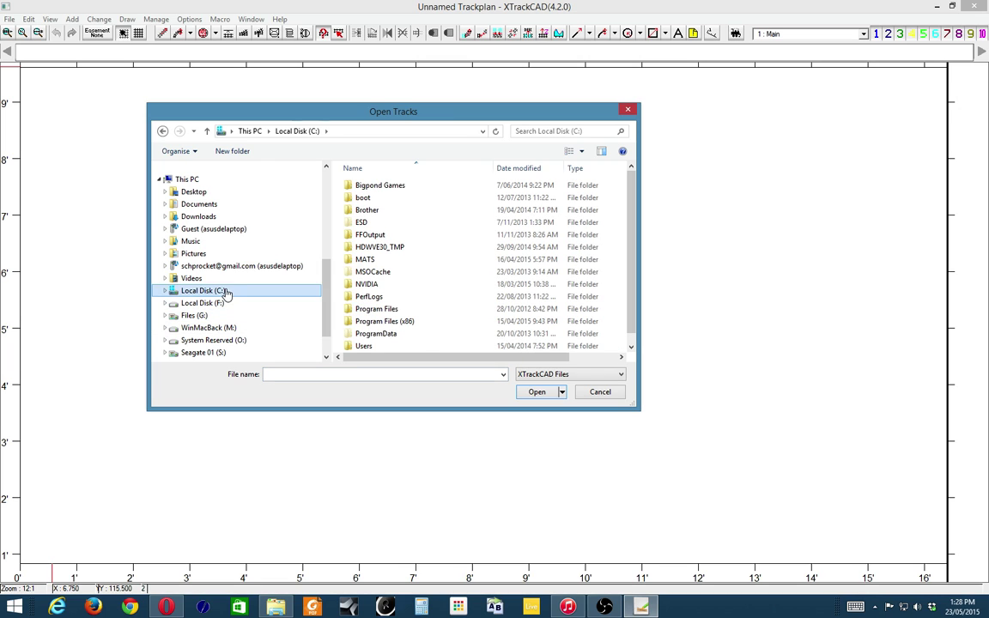
{"action": "double_click", "coordinate": [382, 321]}
{"action": "scroll", "coordinate": [453, 249], "scroll_direction": "down", "scroll_amount": 4}
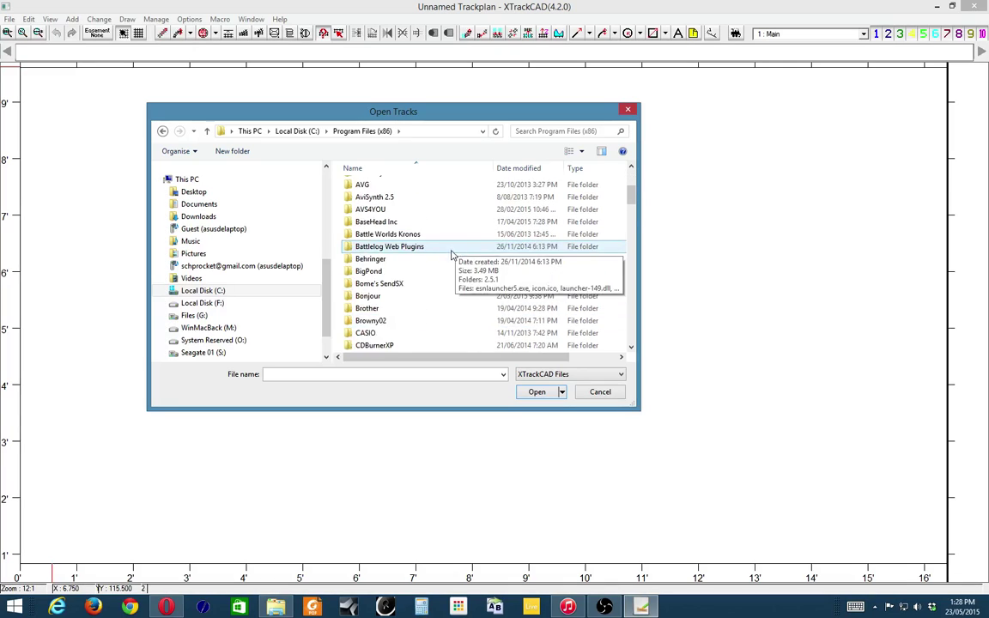
{"action": "scroll", "coordinate": [448, 257], "scroll_direction": "down", "scroll_amount": 12}
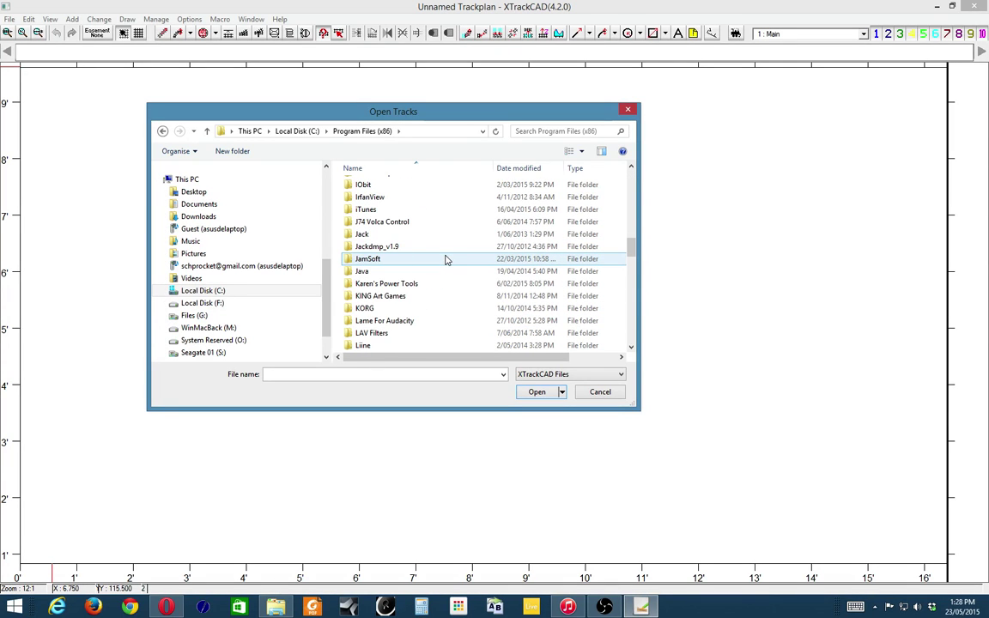
{"action": "scroll", "coordinate": [444, 262], "scroll_direction": "down", "scroll_amount": 15}
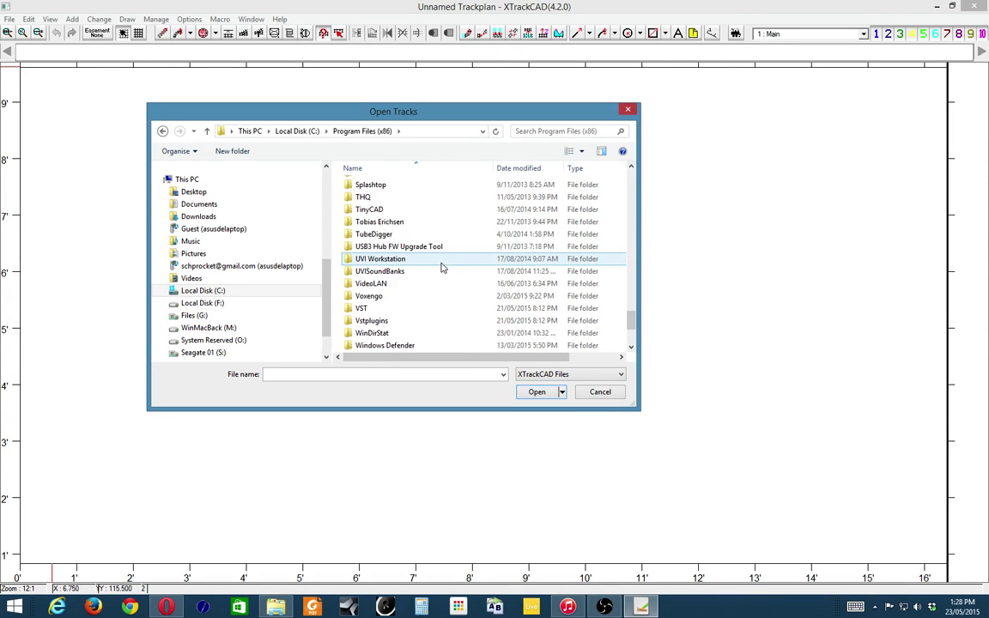
{"action": "scroll", "coordinate": [441, 267], "scroll_direction": "down", "scroll_amount": 3}
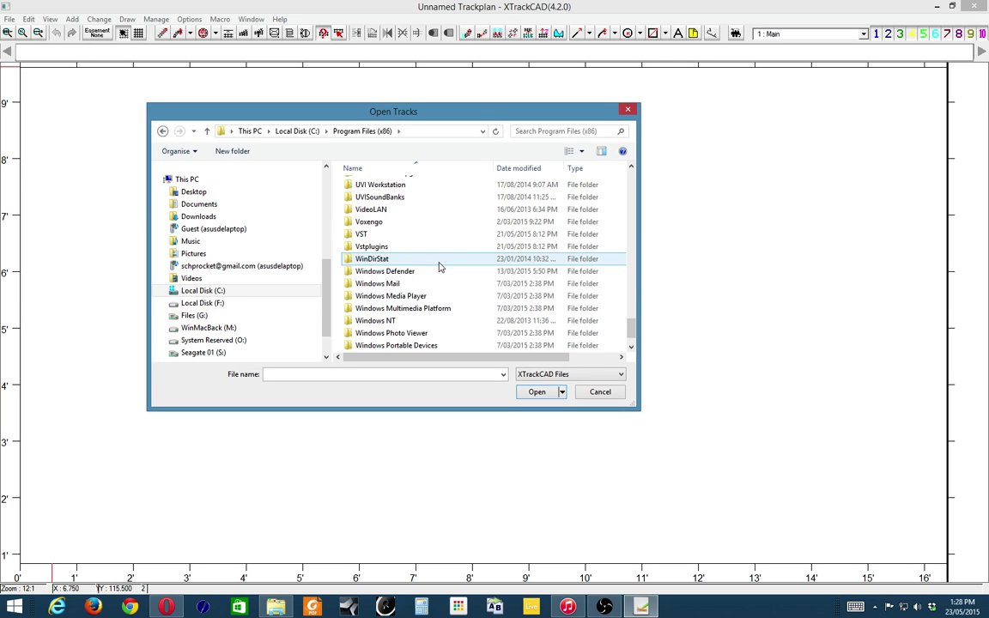
{"action": "double_click", "coordinate": [407, 335]}
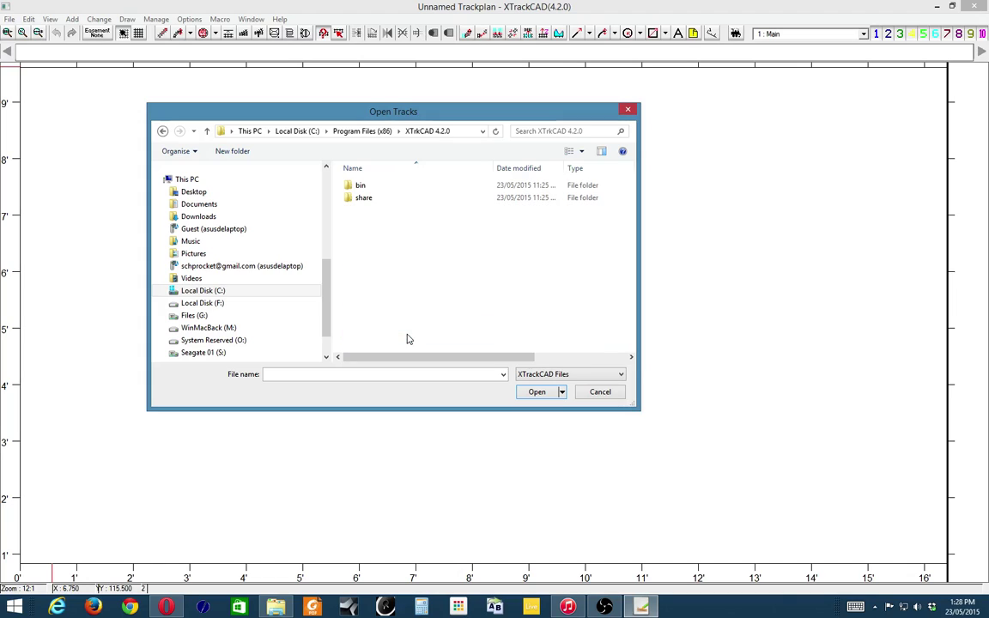
{"action": "double_click", "coordinate": [378, 203]}
{"action": "double_click", "coordinate": [376, 187]}
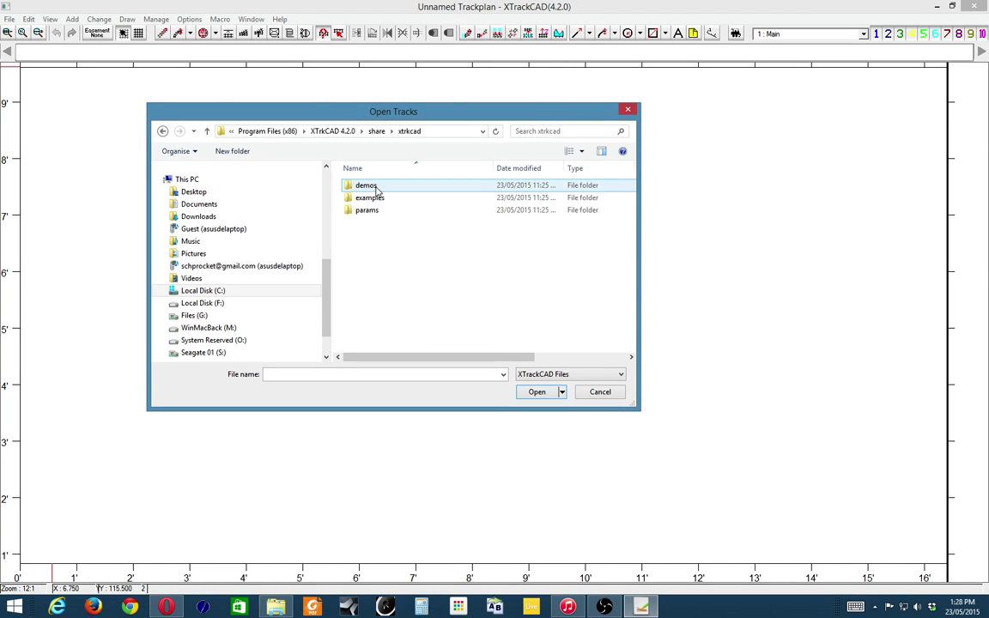
{"action": "double_click", "coordinate": [388, 188]}
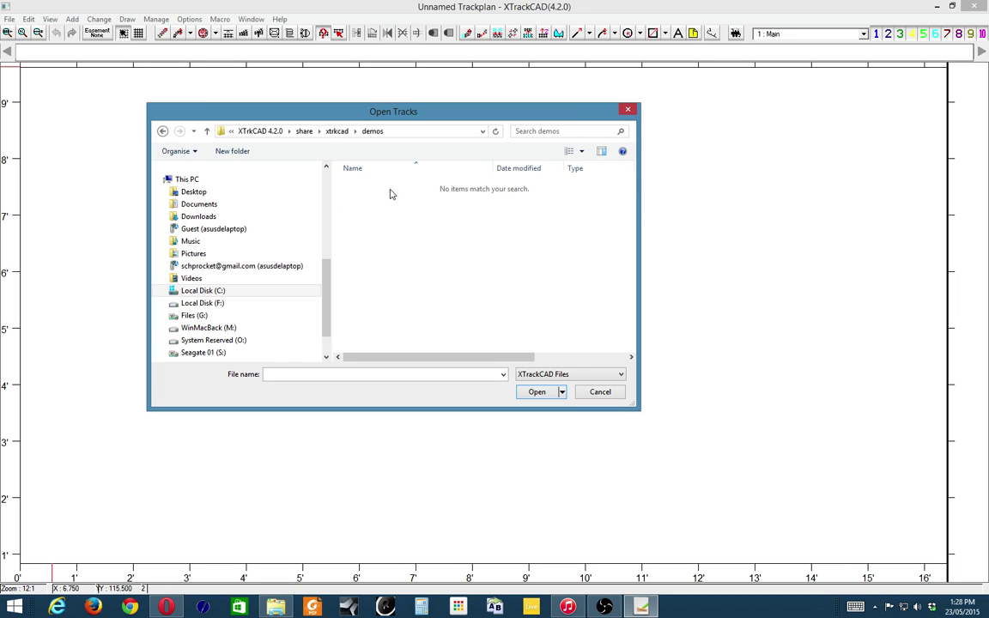
{"action": "left_click", "coordinate": [335, 130]}
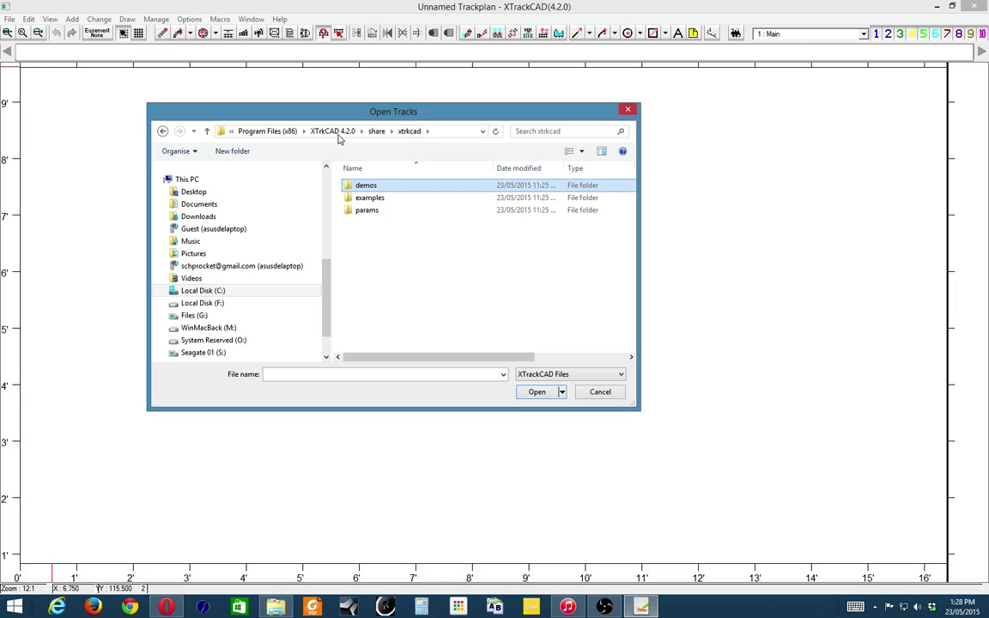
Enter the examples folder, widen the file name column, and open ntrak4.xtc.
{"action": "double_click", "coordinate": [367, 198]}
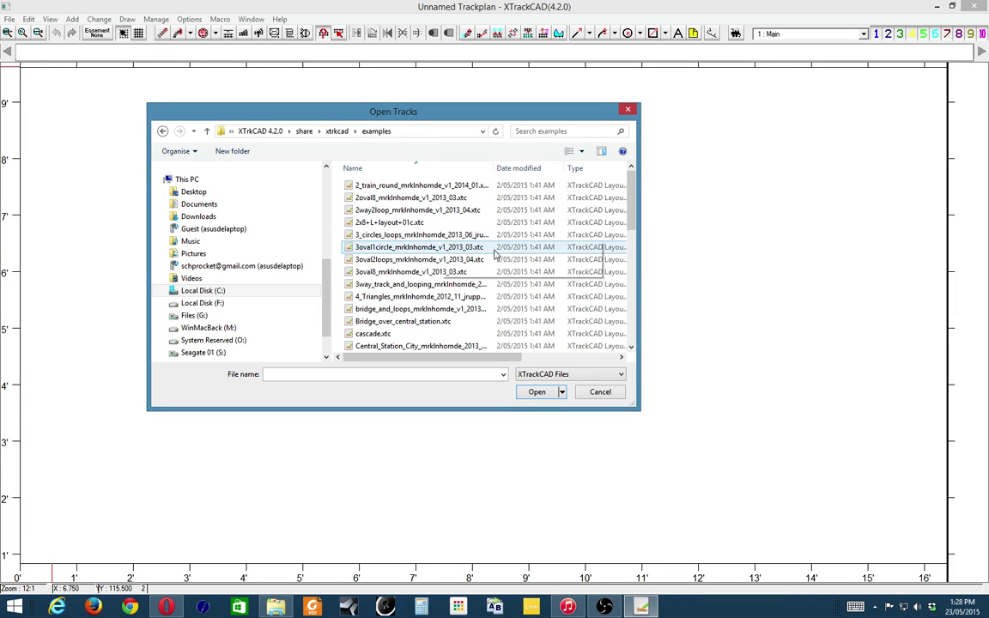
{"action": "double_click", "coordinate": [494, 175]}
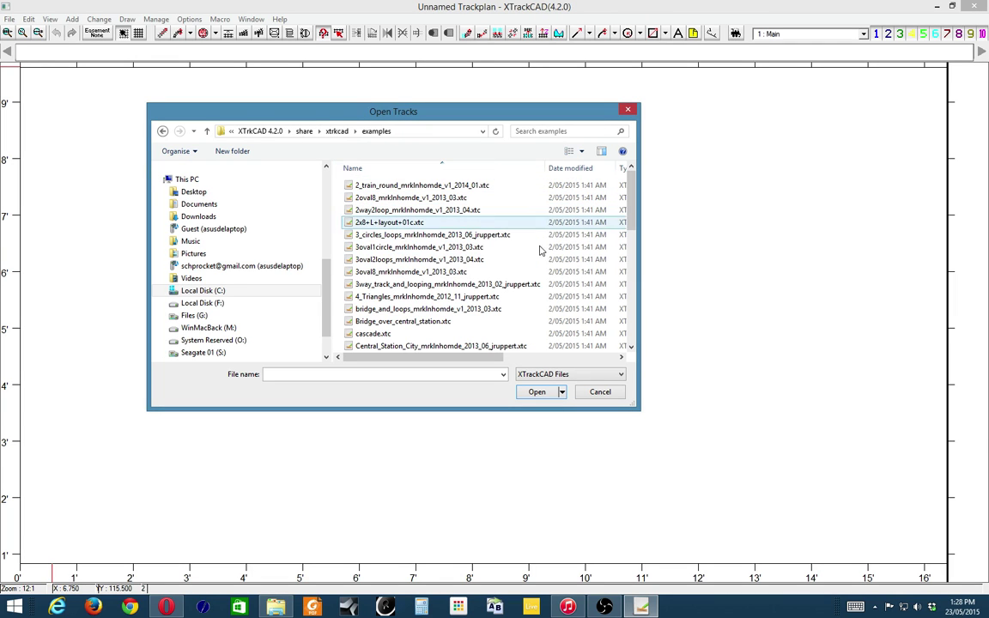
{"action": "scroll", "coordinate": [633, 236], "scroll_direction": "down", "scroll_amount": 1}
{"action": "left_click_drag", "start_coordinate": [633, 236], "coordinate": [629, 261]}
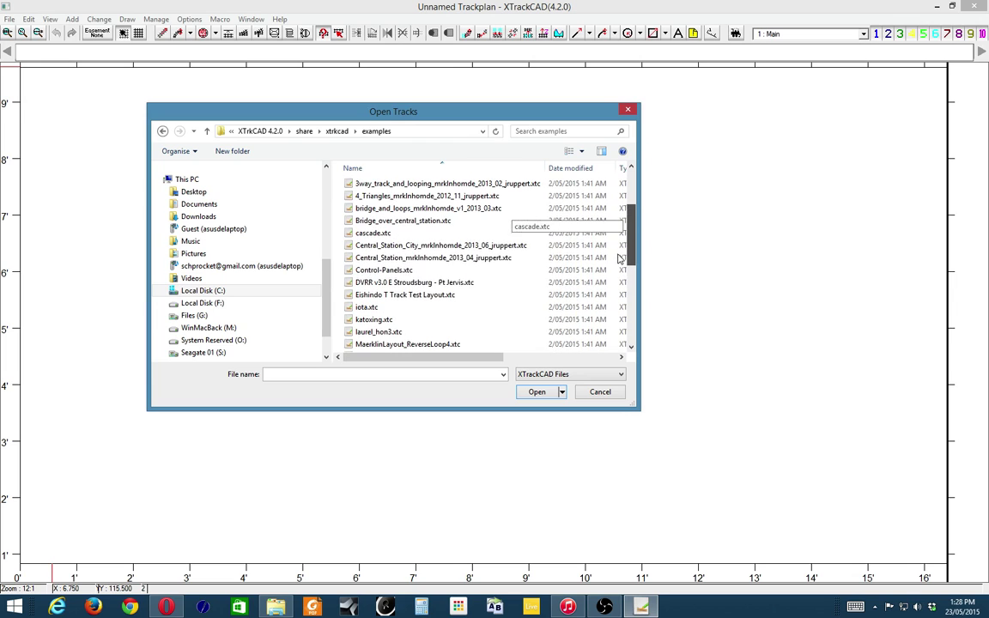
{"action": "scroll", "coordinate": [519, 290], "scroll_direction": "up", "scroll_amount": 2}
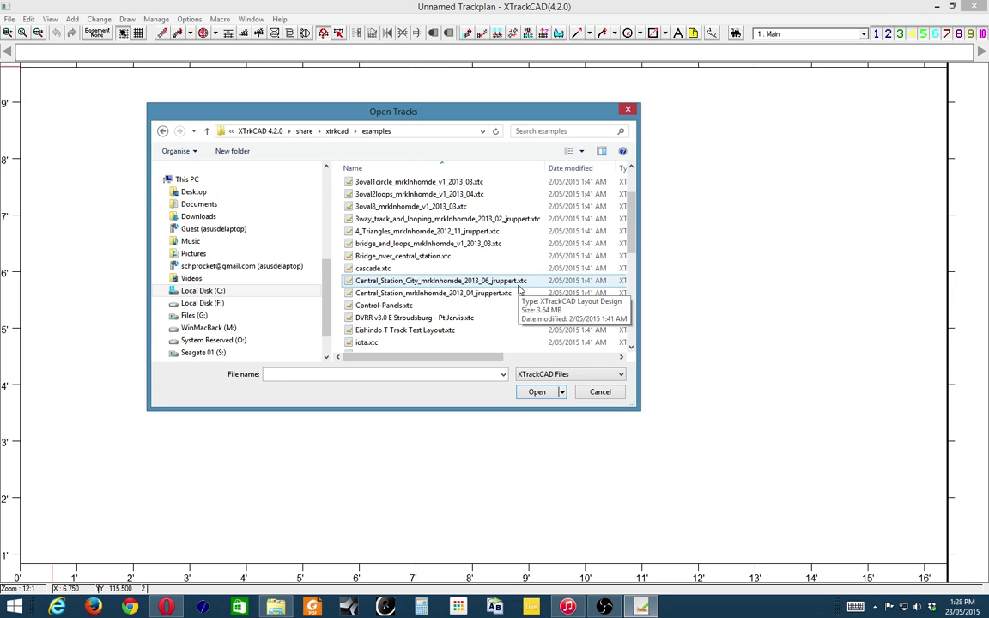
{"action": "scroll", "coordinate": [519, 290], "scroll_direction": "up", "scroll_amount": 1}
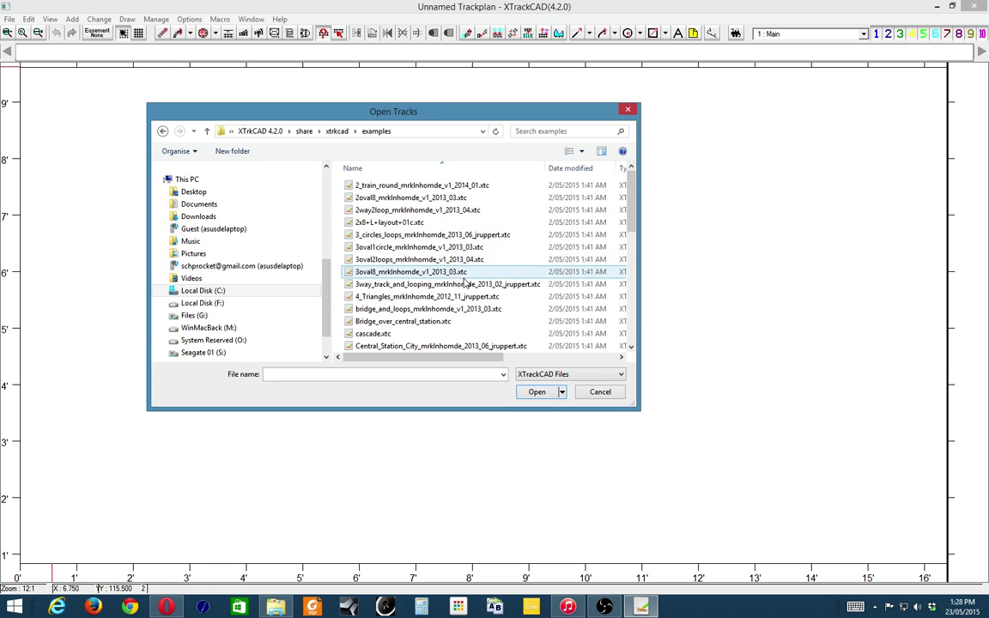
{"action": "scroll", "coordinate": [433, 255], "scroll_direction": "down", "scroll_amount": 1}
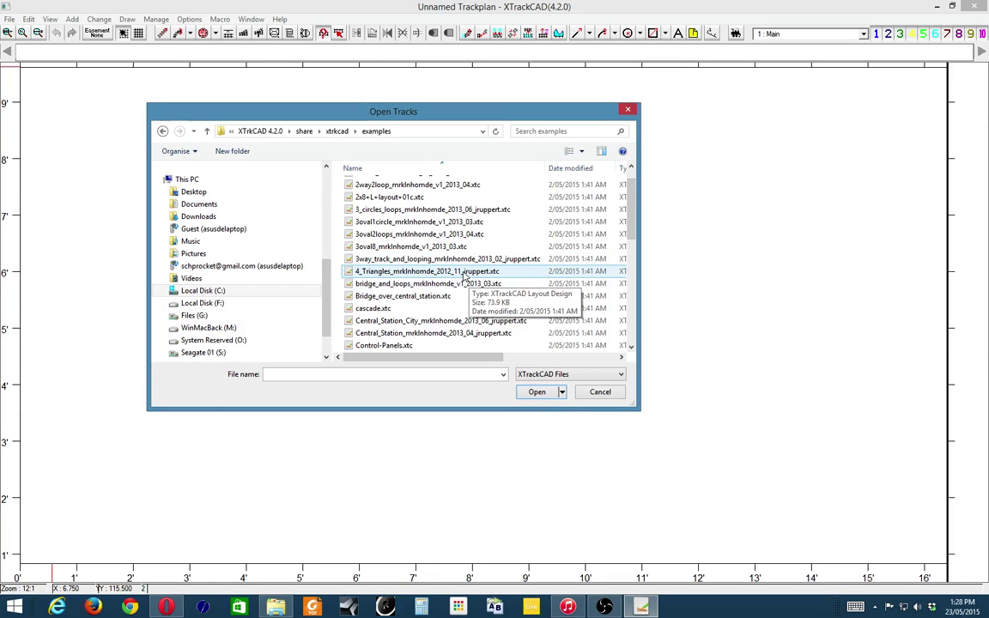
{"action": "scroll", "coordinate": [452, 236], "scroll_direction": "down", "scroll_amount": 1}
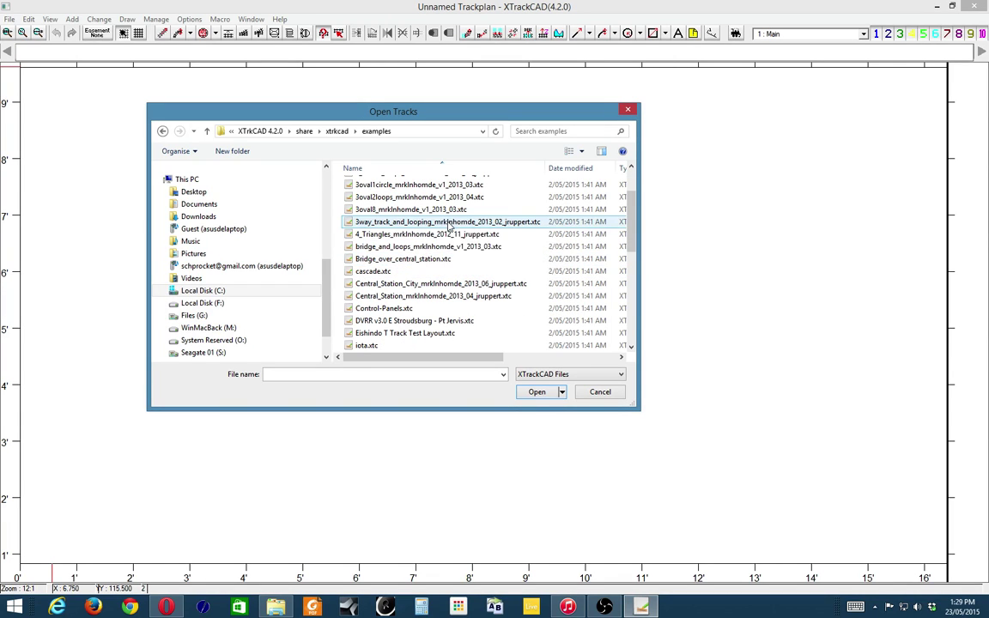
{"action": "scroll", "coordinate": [455, 262], "scroll_direction": "down", "scroll_amount": 2}
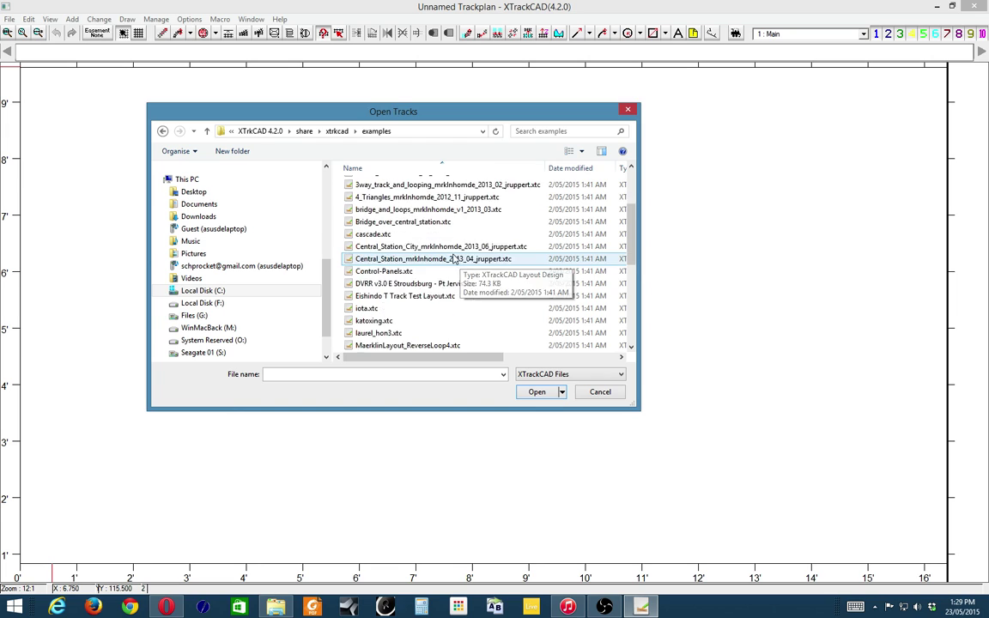
{"action": "scroll", "coordinate": [446, 282], "scroll_direction": "down", "scroll_amount": 3}
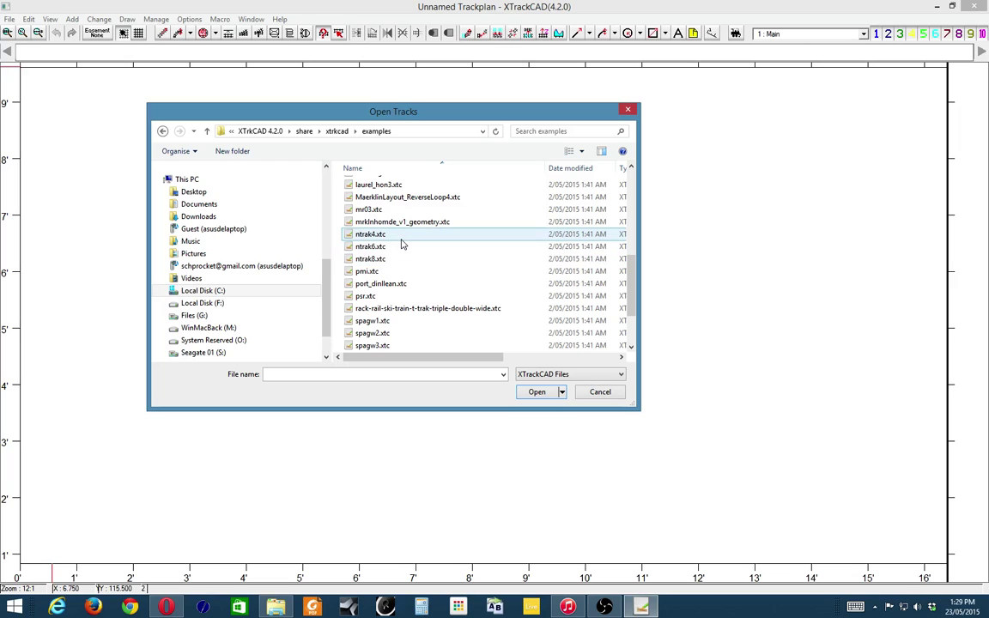
{"action": "left_click", "coordinate": [399, 236]}
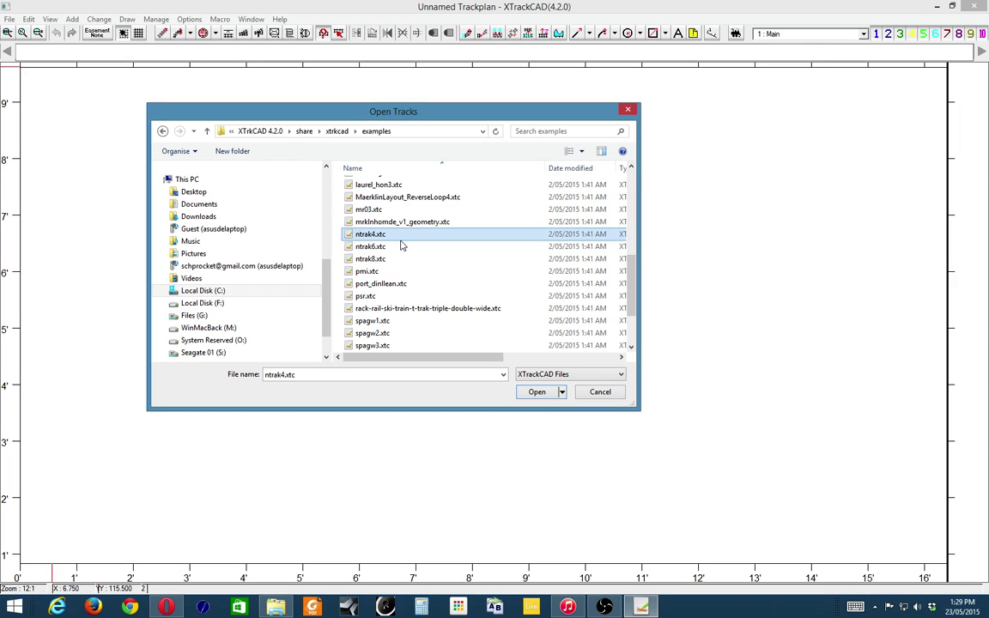
{"action": "left_click", "coordinate": [537, 393]}
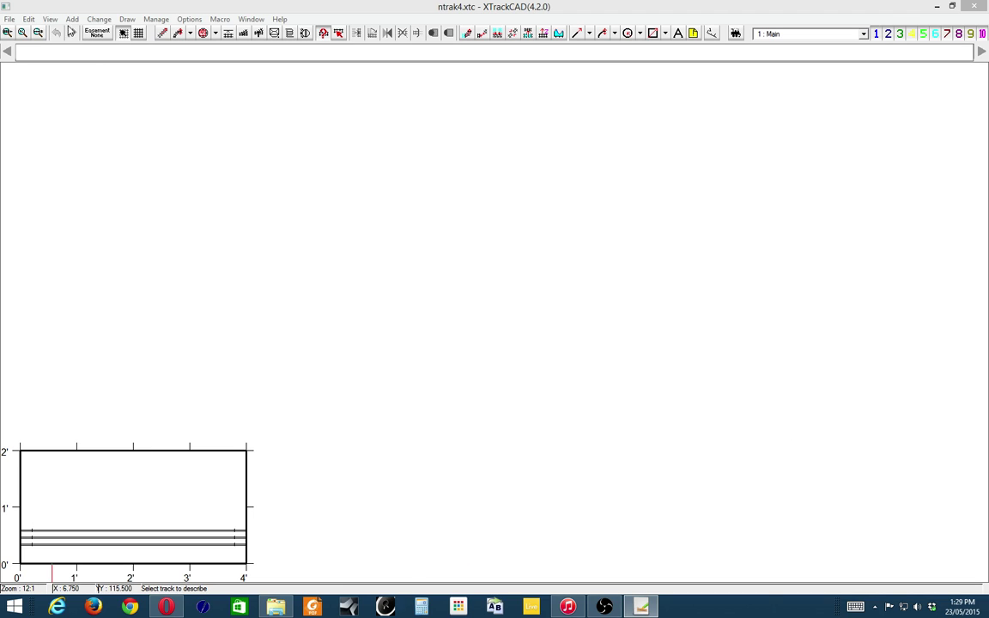
Choose File > Open... to list the example layouts again.
{"action": "left_click", "coordinate": [10, 19]}
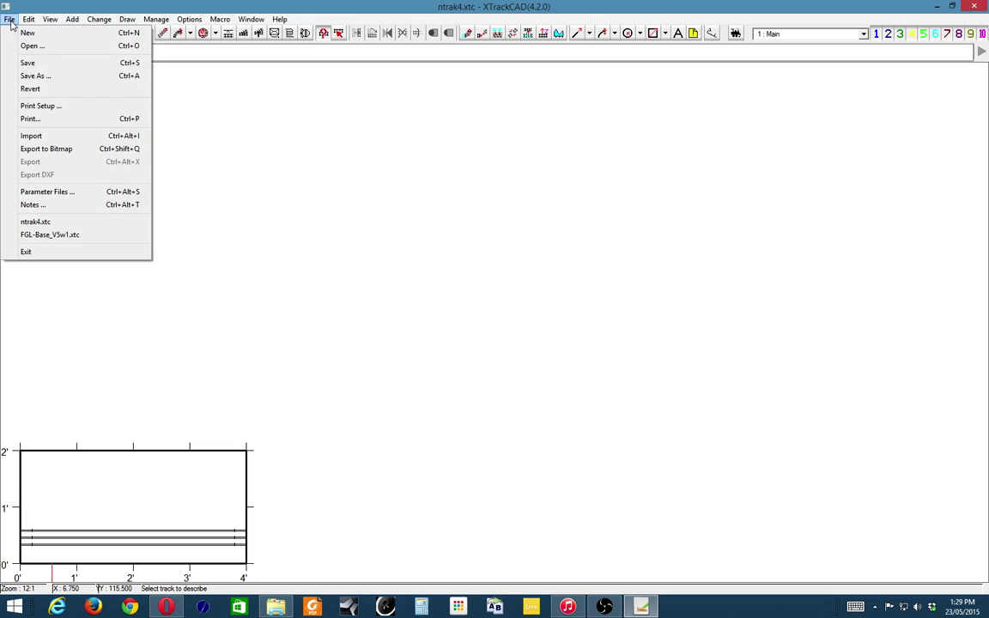
{"action": "left_click", "coordinate": [60, 48]}
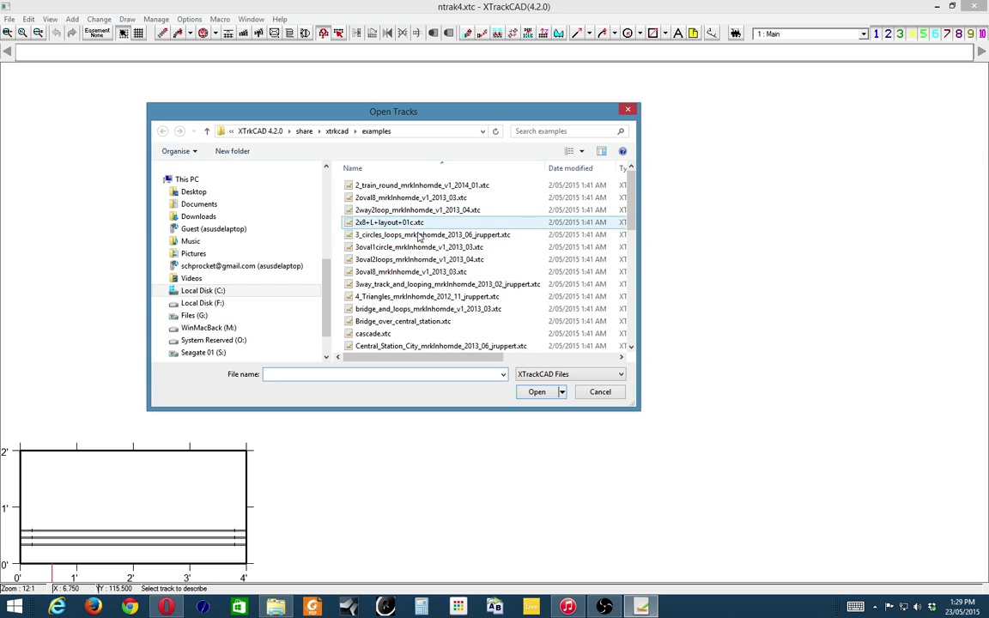
Select cascade.xtc in the examples list and open it.
{"action": "left_click", "coordinate": [410, 335]}
{"action": "left_click", "coordinate": [536, 391]}
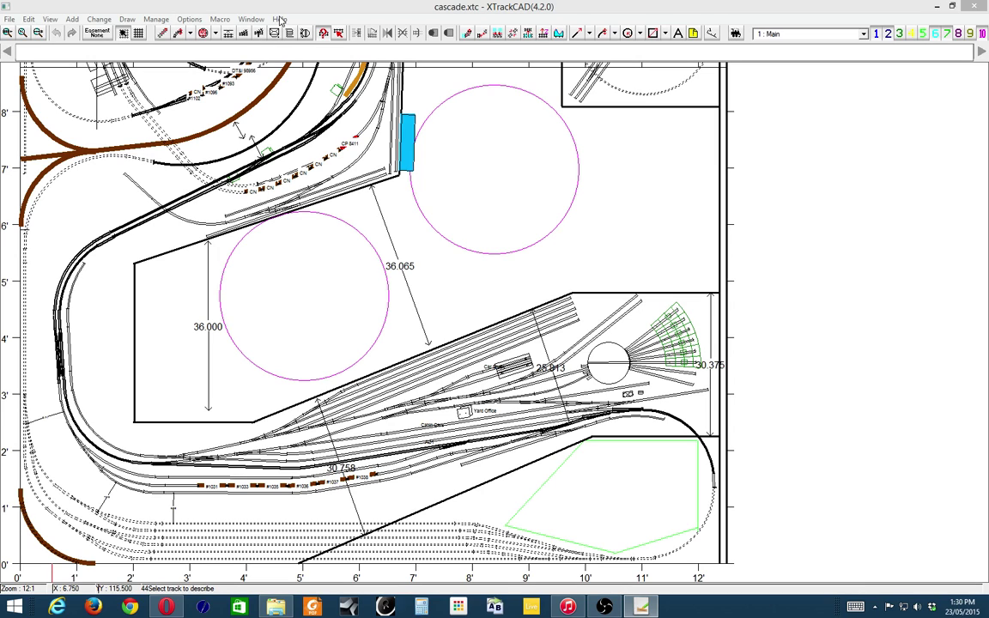
Look through the View, File and Help menus without choosing anything.
{"action": "left_click", "coordinate": [49, 19]}
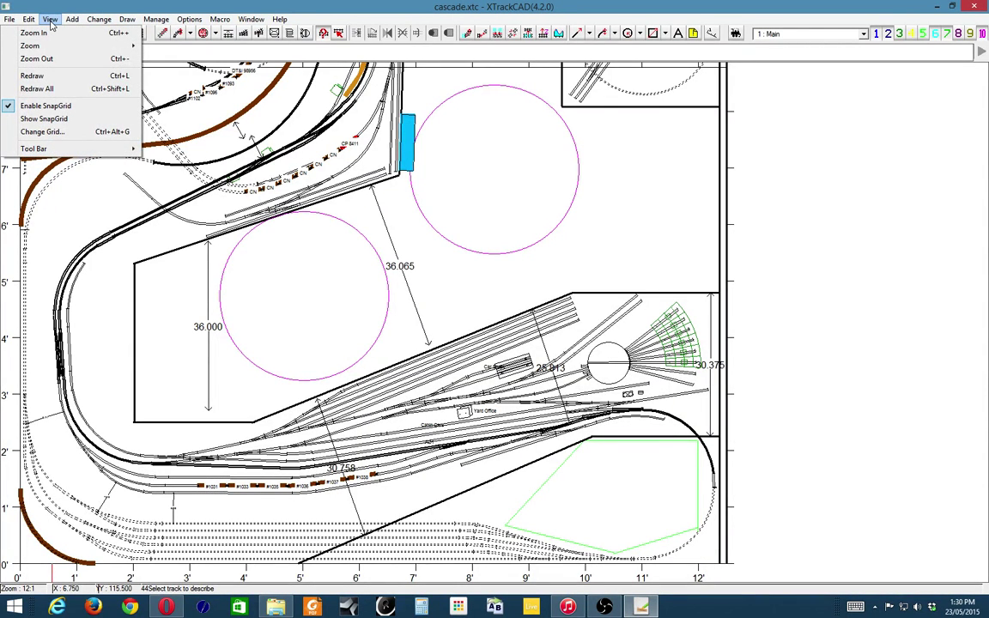
{"action": "left_click", "coordinate": [50, 23]}
{"action": "left_click", "coordinate": [10, 20]}
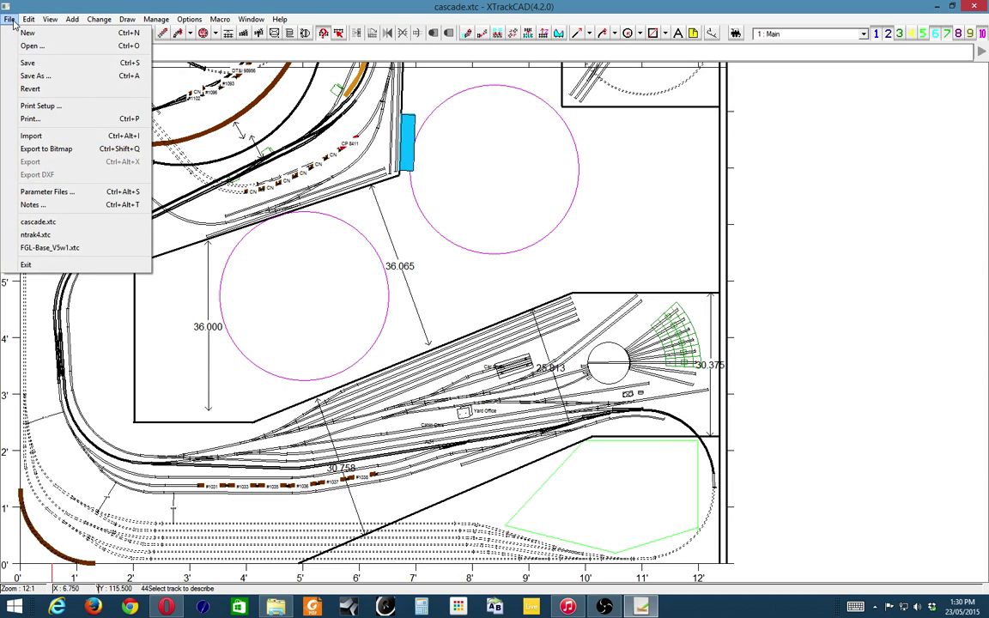
{"action": "left_click", "coordinate": [12, 20]}
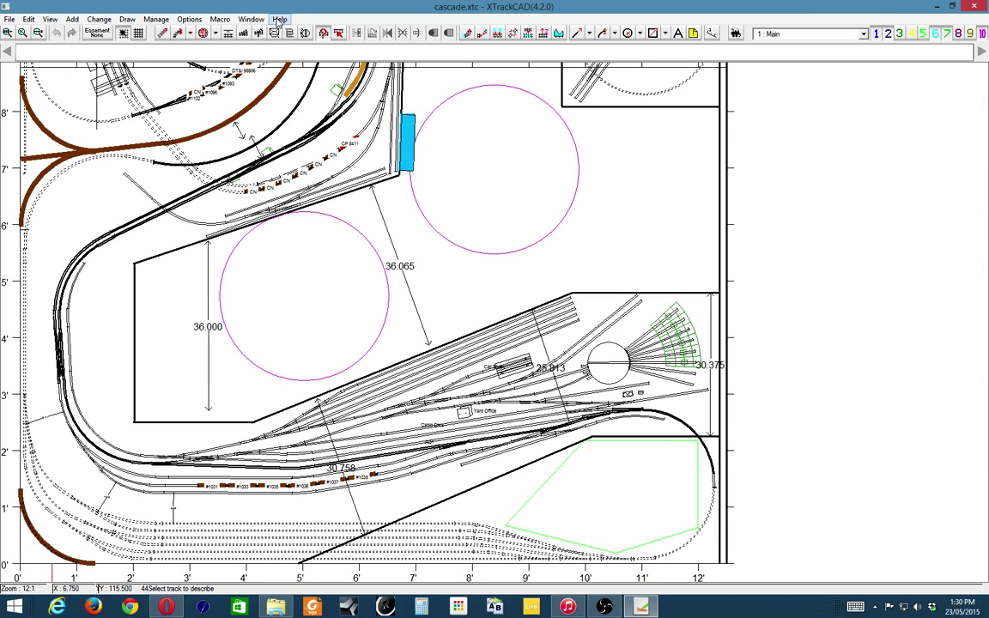
{"action": "left_click", "coordinate": [279, 19]}
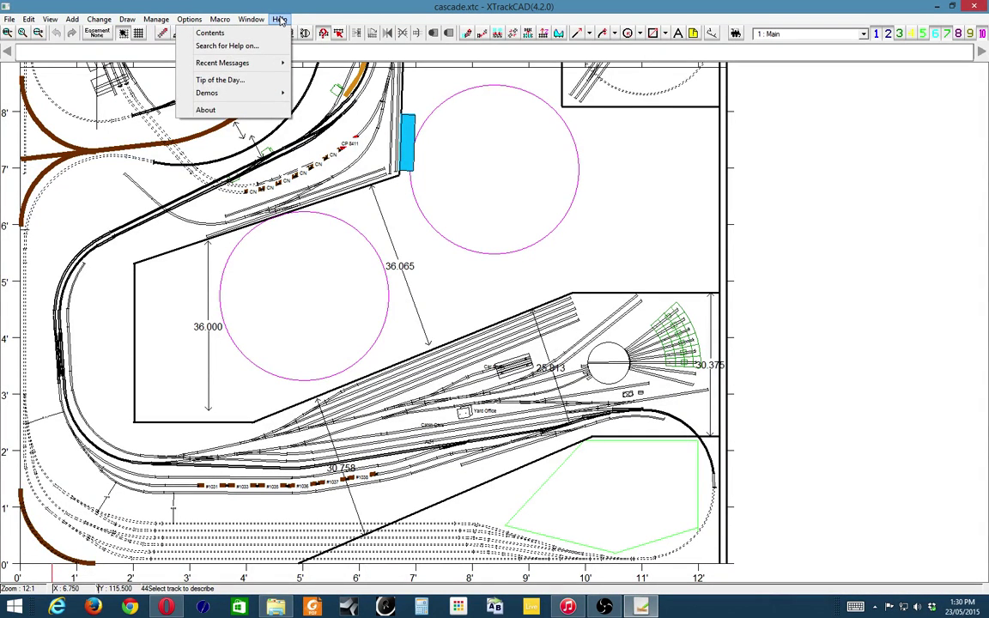
Open the Map window from the Window menu and place it right of the drawing.
{"action": "left_click", "coordinate": [252, 19]}
{"action": "left_click", "coordinate": [252, 19]}
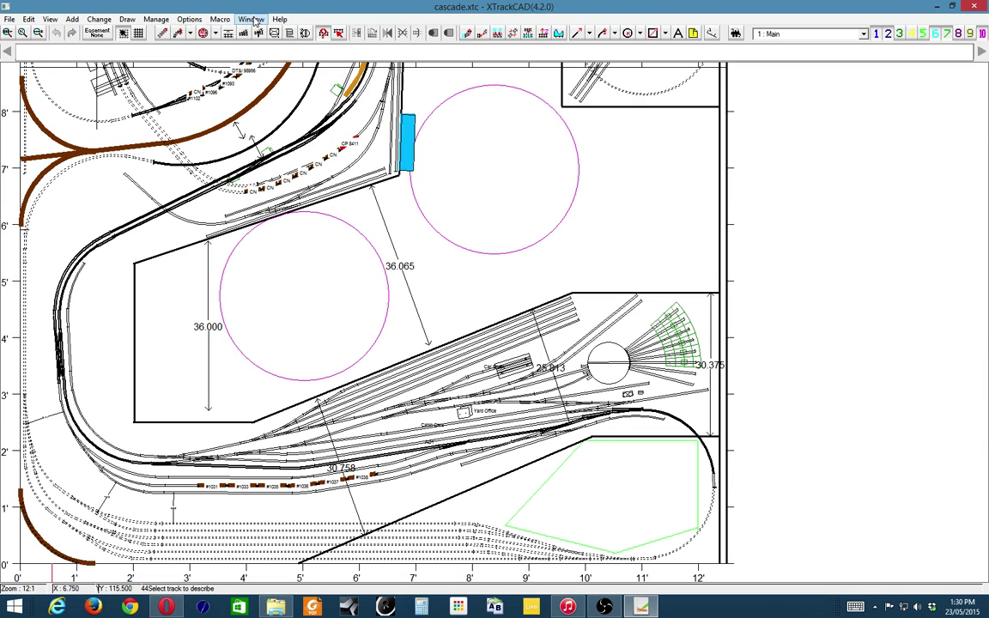
{"action": "left_click", "coordinate": [251, 19]}
{"action": "left_click", "coordinate": [201, 45]}
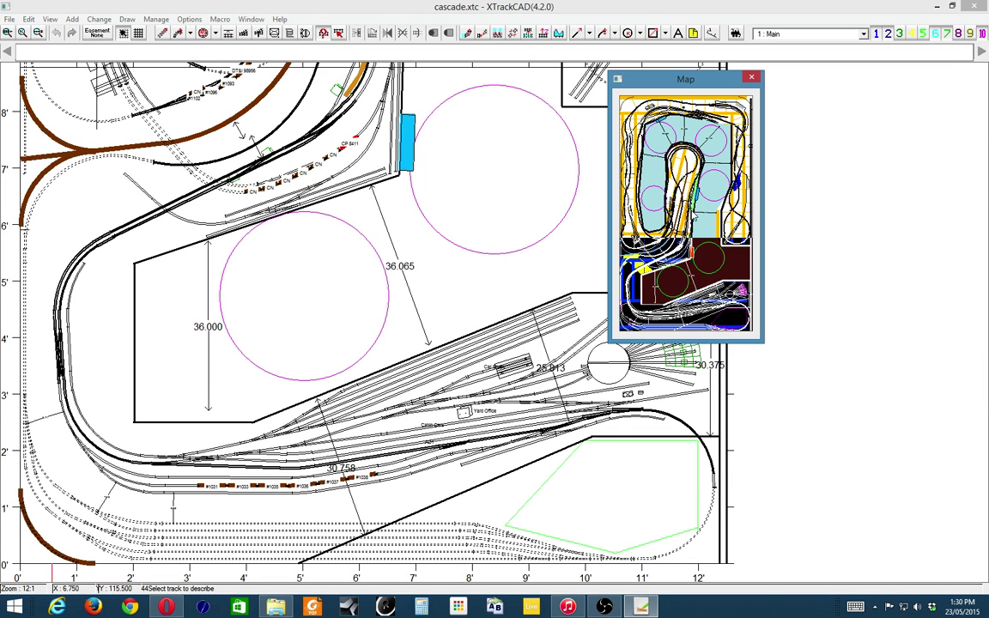
{"action": "left_click_drag", "start_coordinate": [696, 86], "coordinate": [854, 92]}
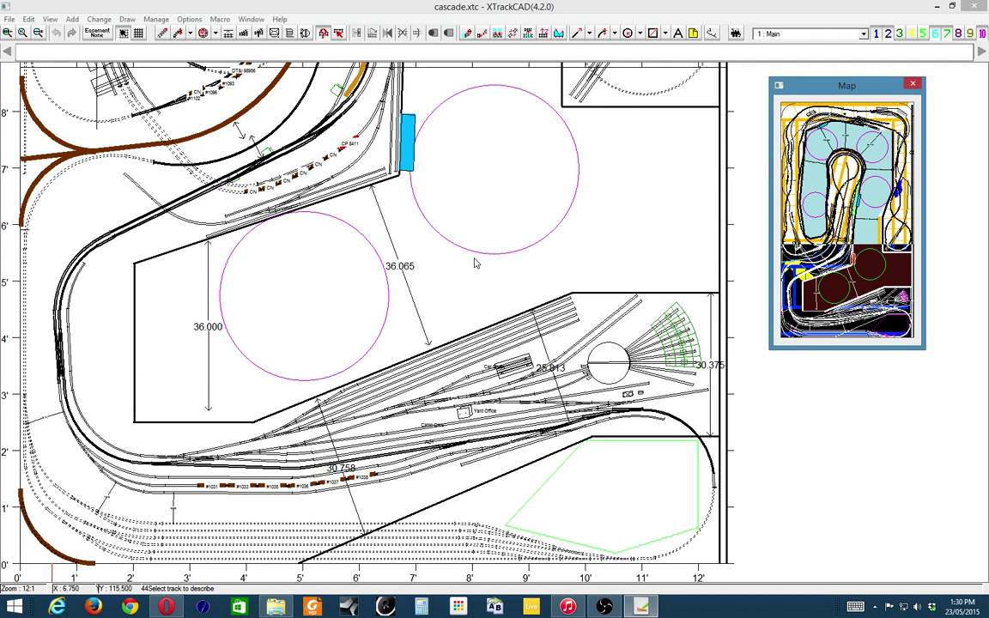
{"action": "left_click", "coordinate": [441, 289]}
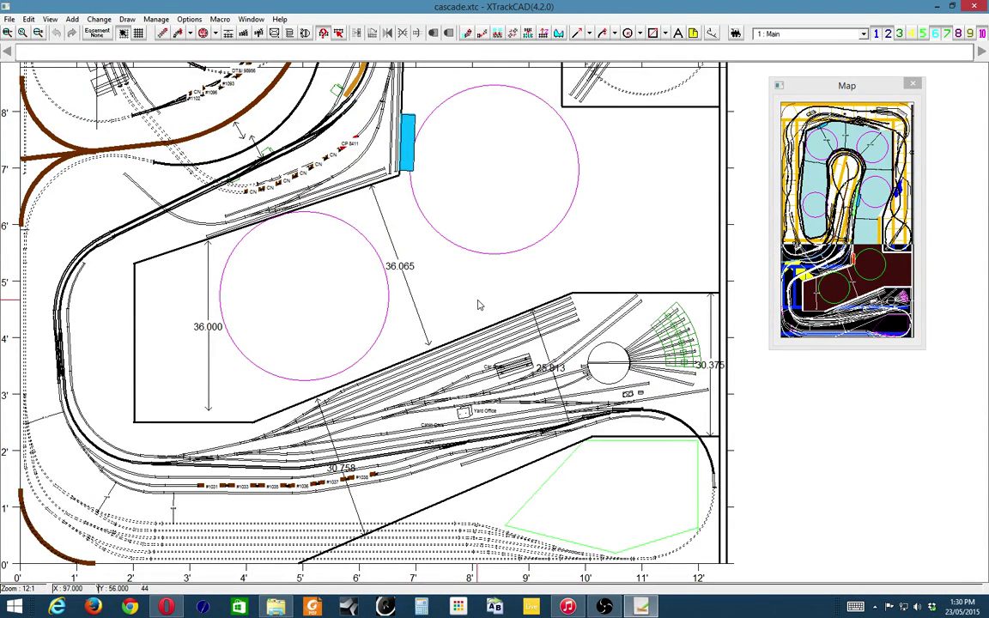
Zoom and pan to the lower yard coaches and open coach #1031's Car properties.
{"action": "scroll", "coordinate": [478, 305], "scroll_direction": "up", "scroll_amount": 4}
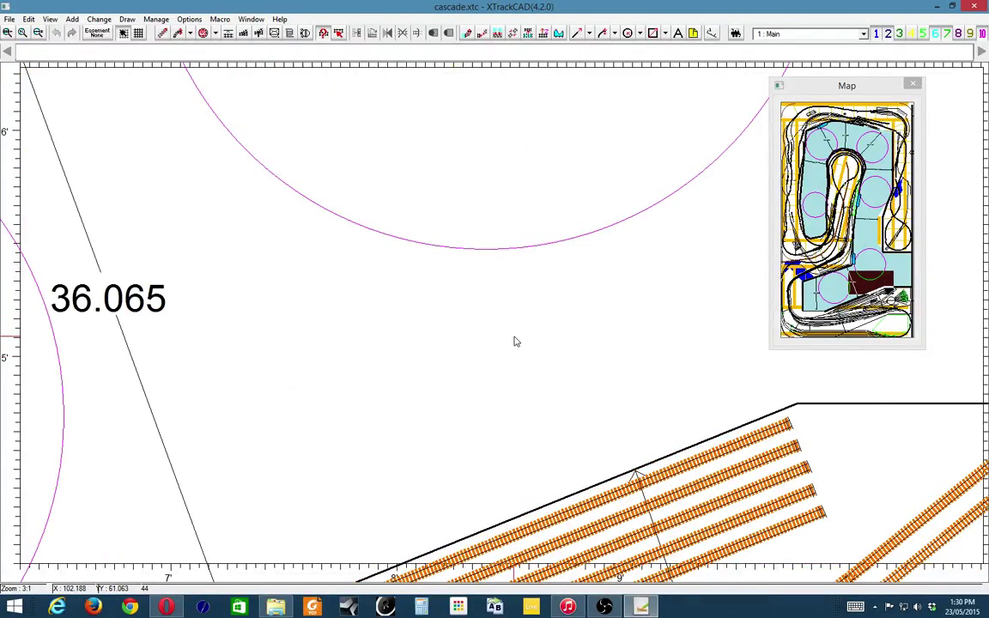
{"action": "scroll", "coordinate": [515, 342], "scroll_direction": "down", "scroll_amount": 4}
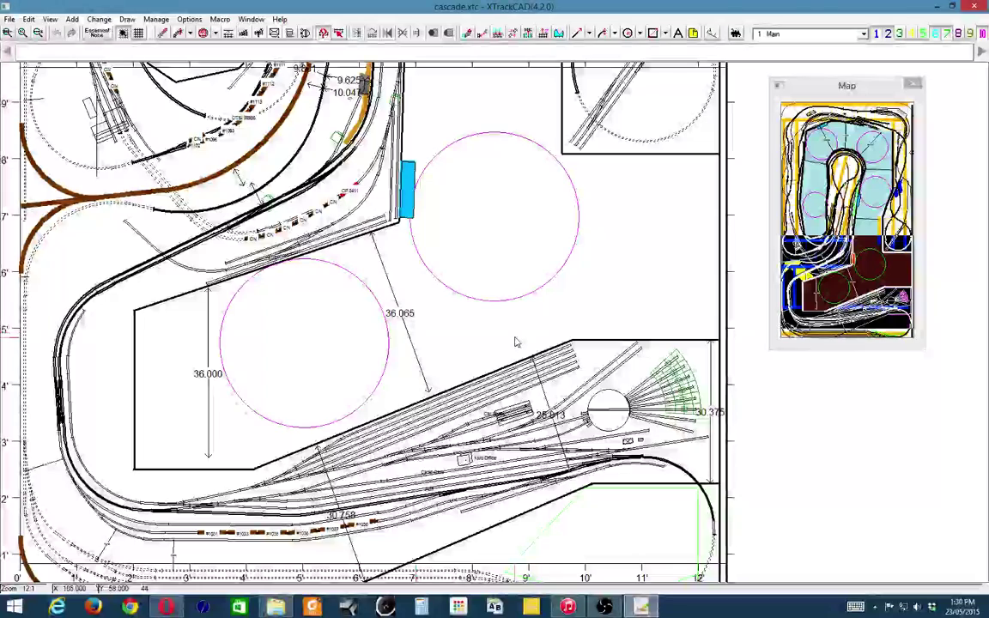
{"action": "scroll", "coordinate": [515, 342], "scroll_direction": "down", "scroll_amount": 1}
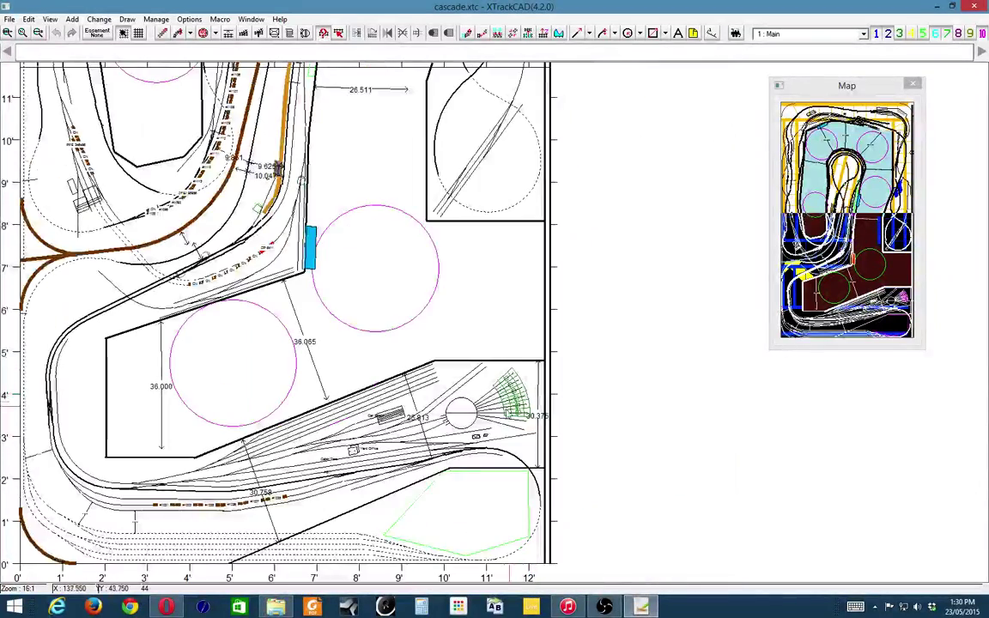
{"action": "scroll", "coordinate": [451, 362], "scroll_direction": "down", "scroll_amount": 1}
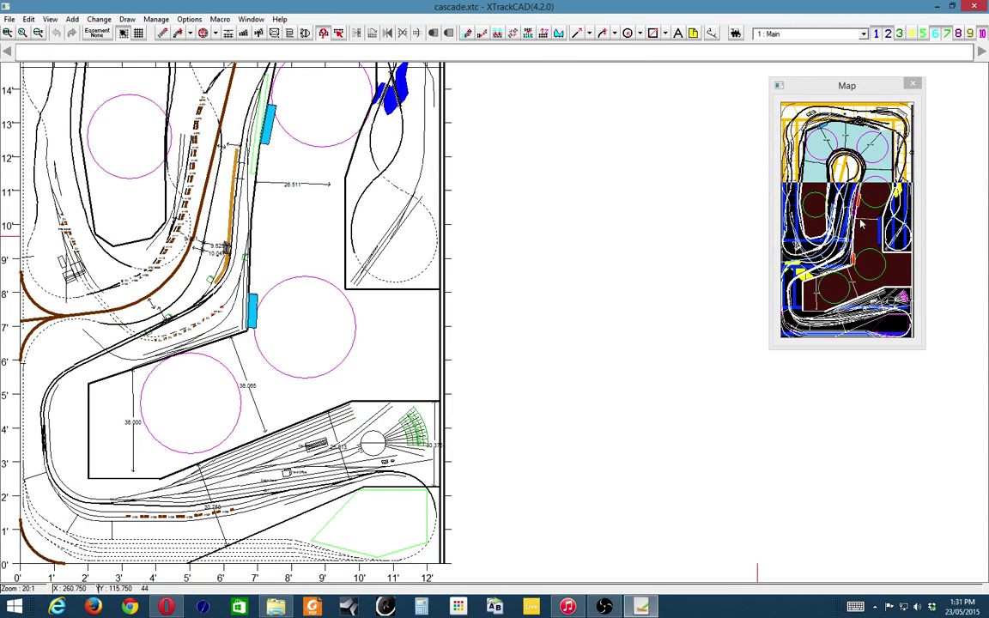
{"action": "scroll", "coordinate": [490, 294], "scroll_direction": "down", "scroll_amount": 2}
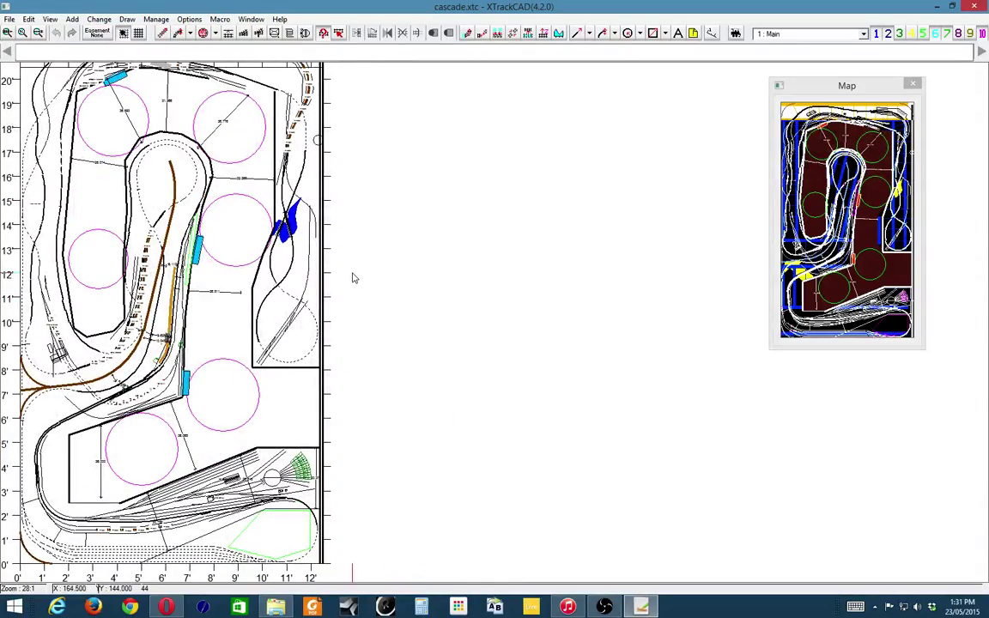
{"action": "scroll", "coordinate": [332, 283], "scroll_direction": "up", "scroll_amount": 3}
{"action": "scroll", "coordinate": [332, 283], "scroll_direction": "up", "scroll_amount": 1}
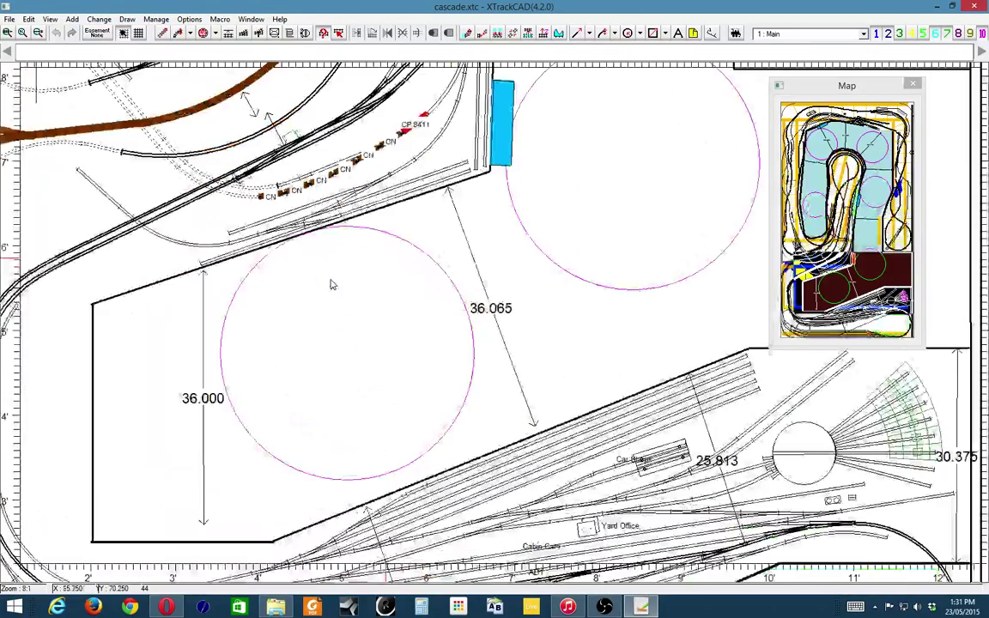
{"action": "scroll", "coordinate": [493, 249], "scroll_direction": "down", "scroll_amount": 2}
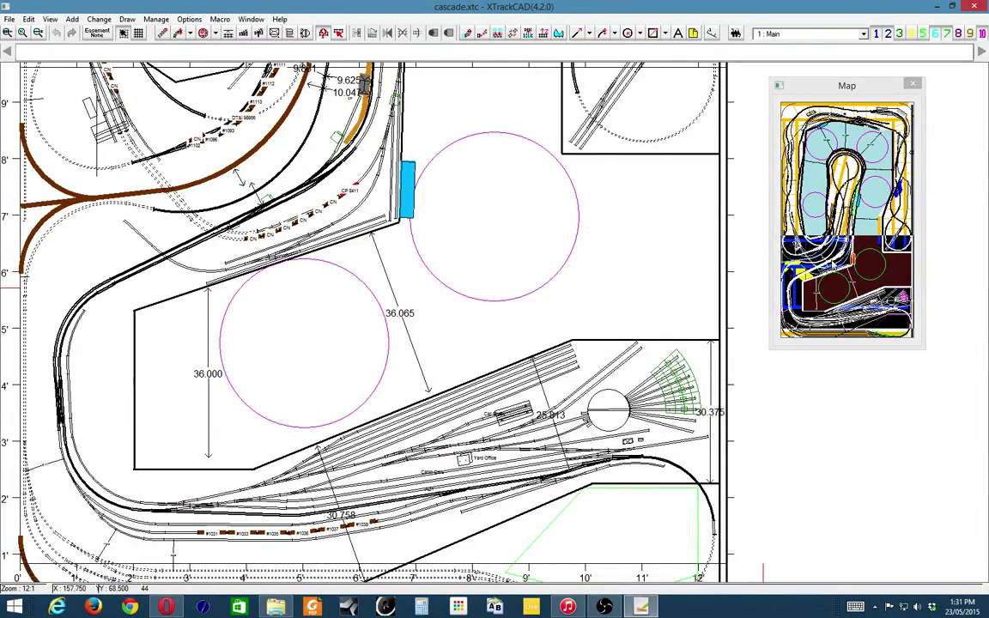
{"action": "scroll", "coordinate": [445, 332], "scroll_direction": "up", "scroll_amount": 3}
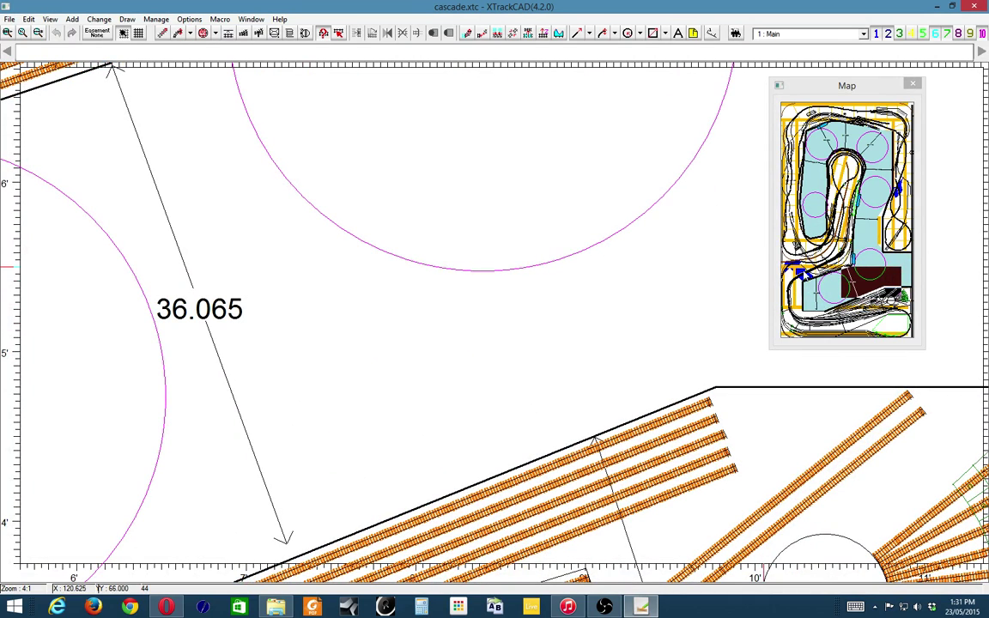
{"action": "left_click_drag", "start_coordinate": [864, 281], "coordinate": [746, 319]}
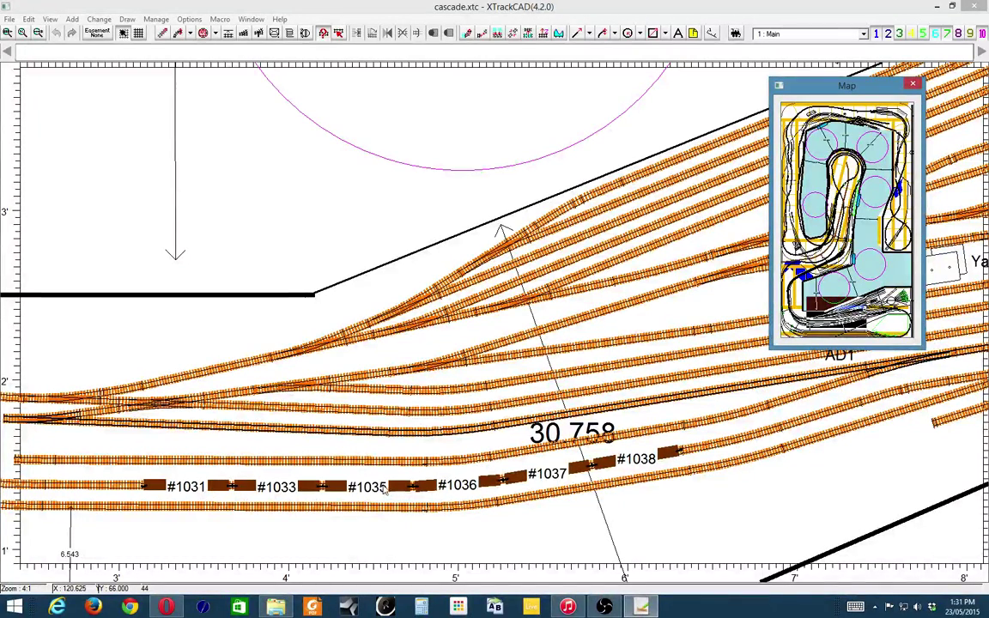
{"action": "left_click", "coordinate": [196, 491]}
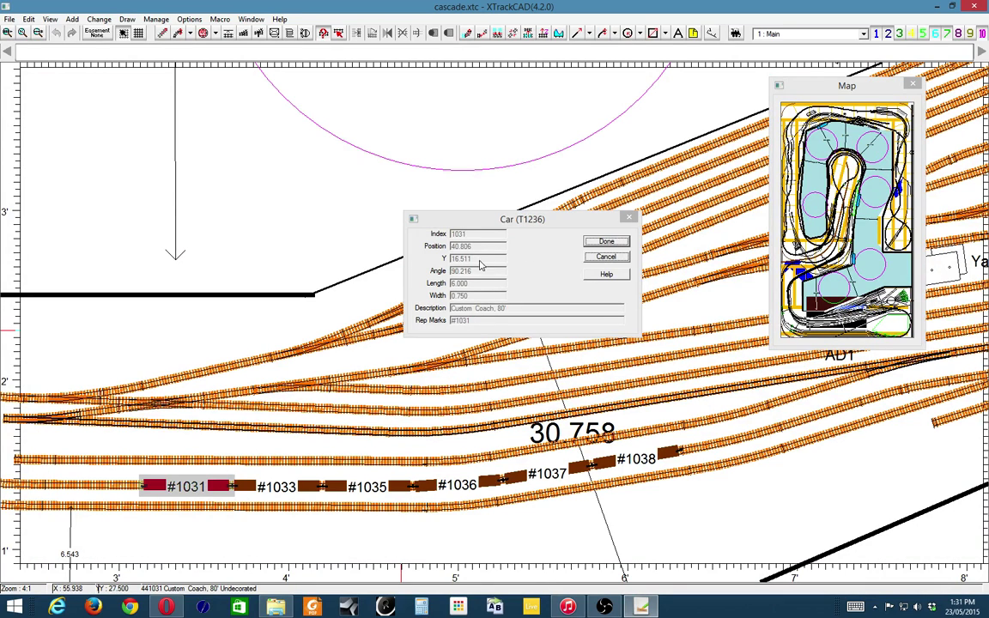
Switch the Car dialog to coach #1038, then cancel it without changes.
{"action": "left_click", "coordinate": [496, 228]}
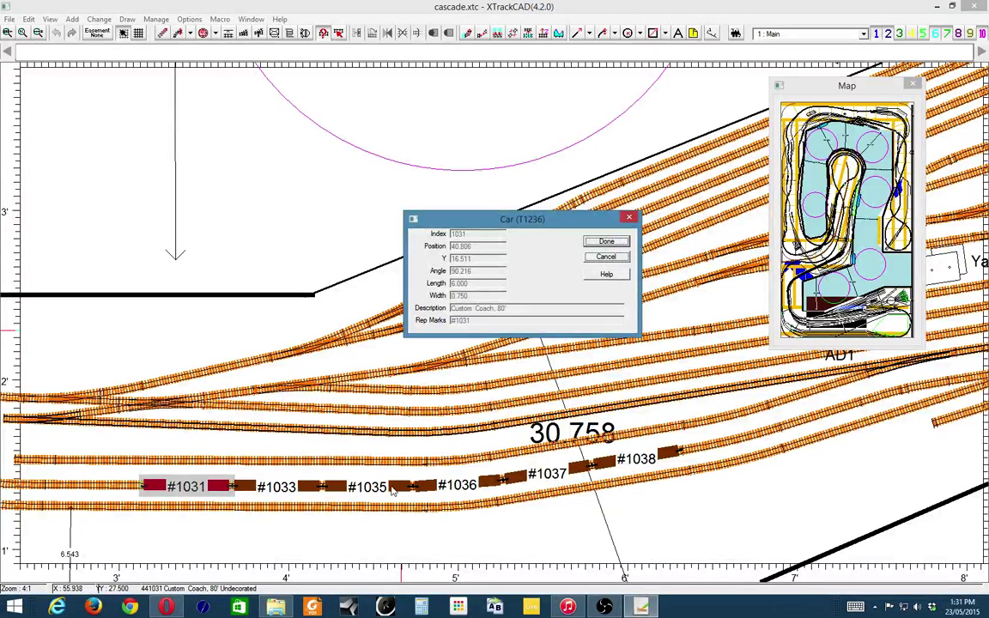
{"action": "left_click", "coordinate": [638, 464]}
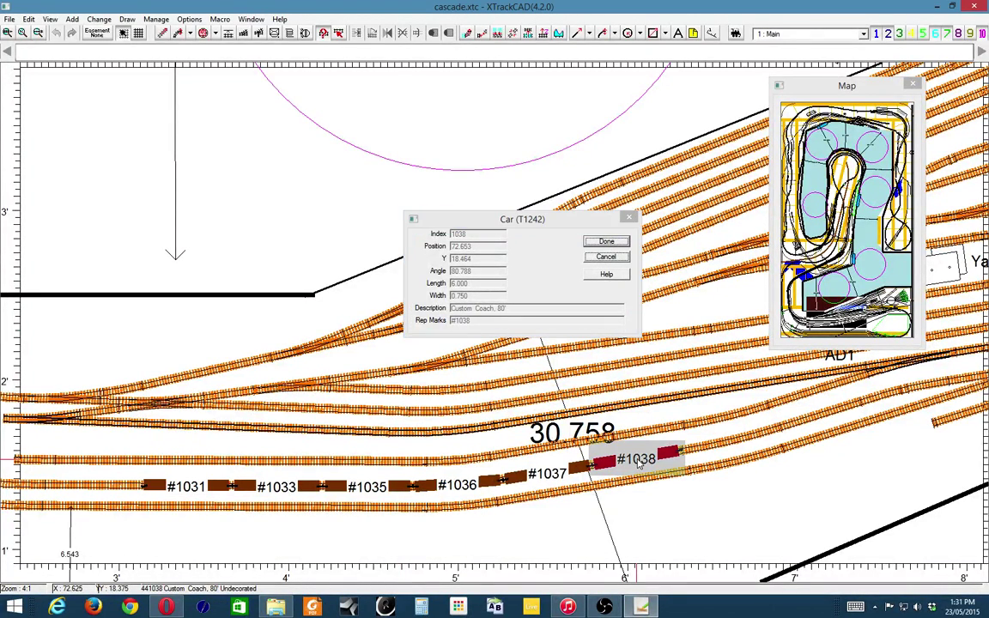
{"action": "left_click", "coordinate": [607, 257]}
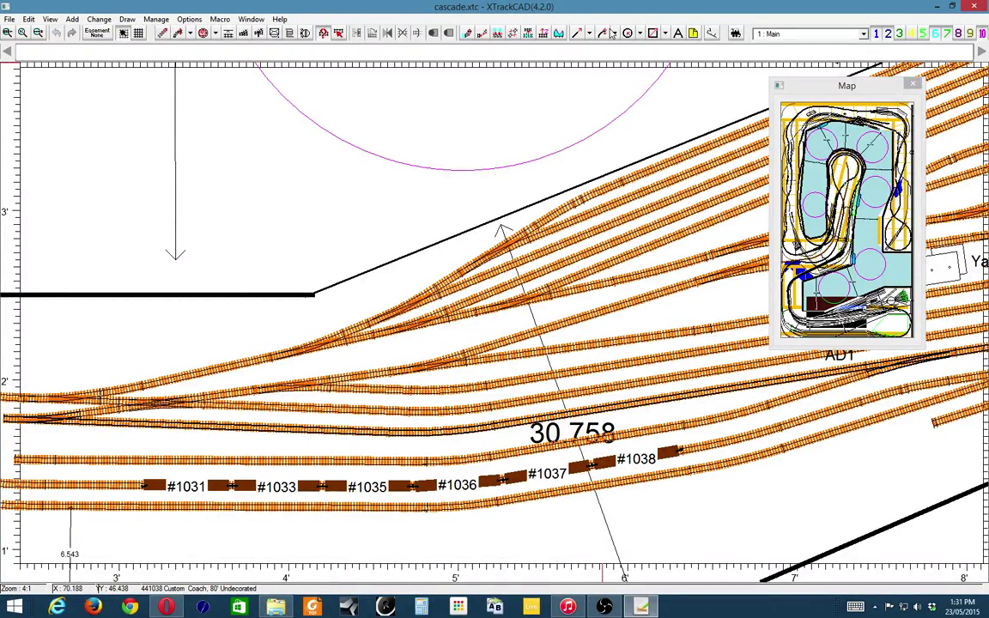
Enter Run Trains mode, find train CP 8409, move Train Control left, and close the Map.
{"action": "left_click", "coordinate": [736, 33]}
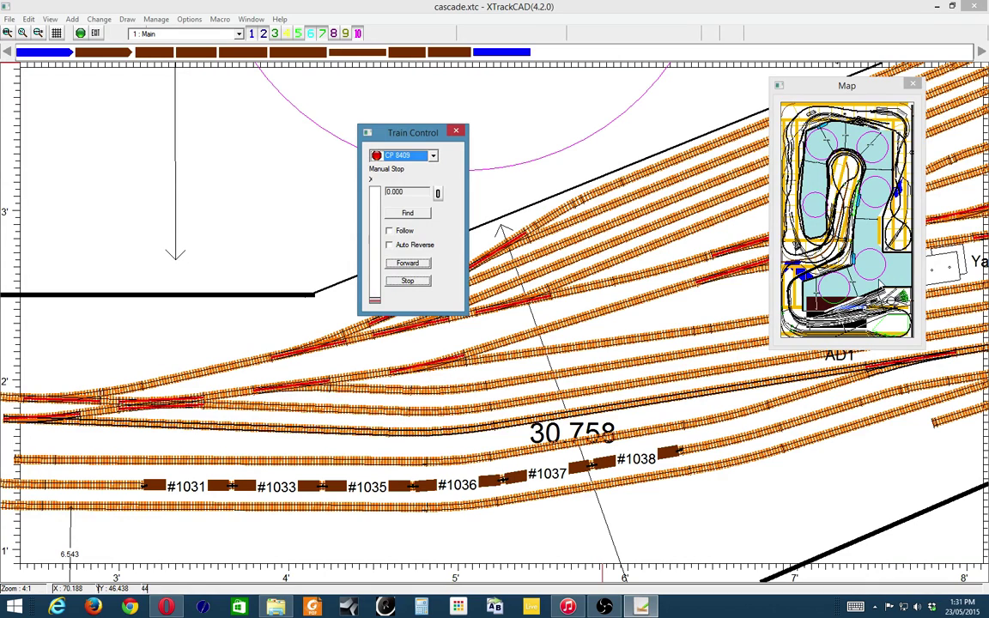
{"action": "left_click", "coordinate": [410, 214]}
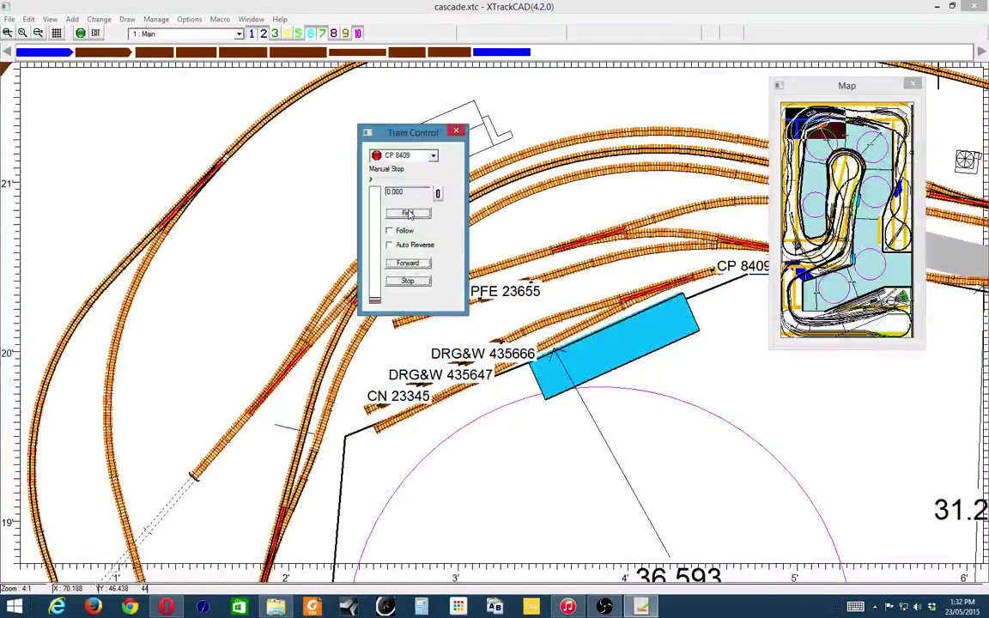
{"action": "left_click_drag", "start_coordinate": [411, 137], "coordinate": [174, 127]}
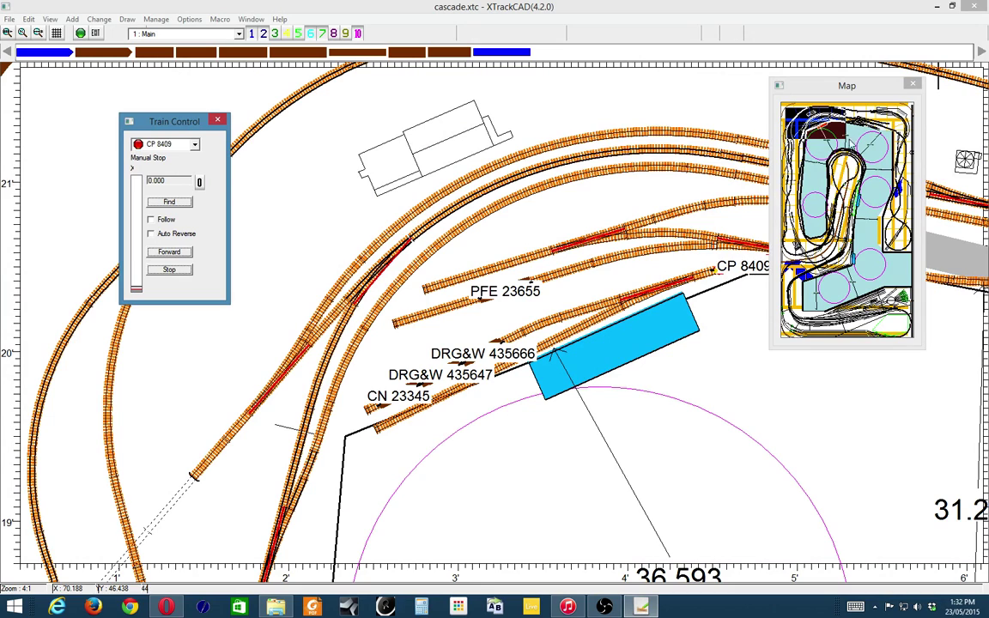
{"action": "left_click", "coordinate": [912, 83]}
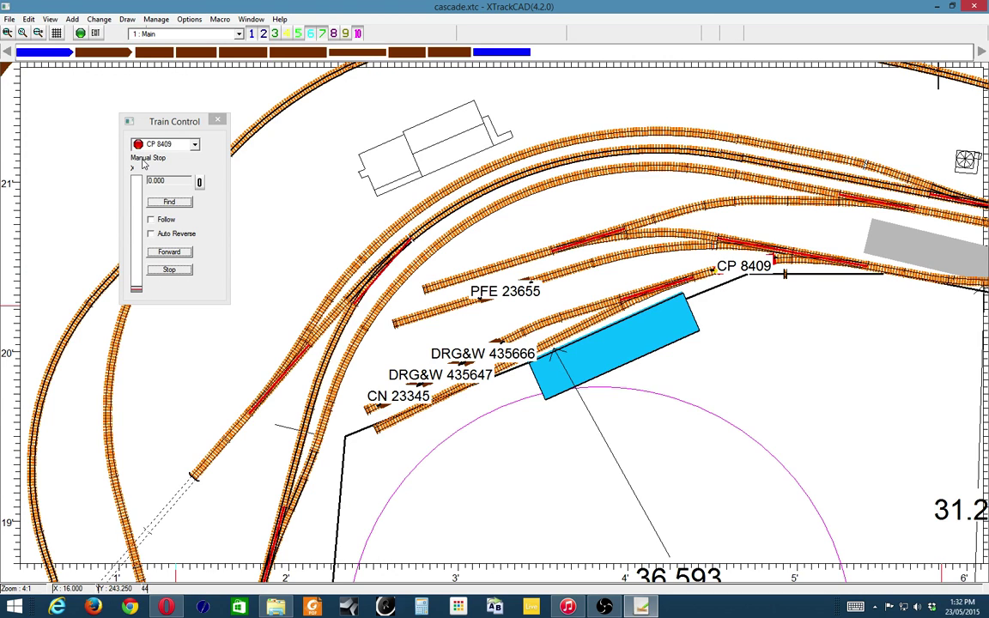
Check the cars in the train bar (VIA 1898, the 40' Con Cor and Micro-Trains box cars) and select the Box, 50'/Custom car.
{"action": "left_click", "coordinate": [148, 120]}
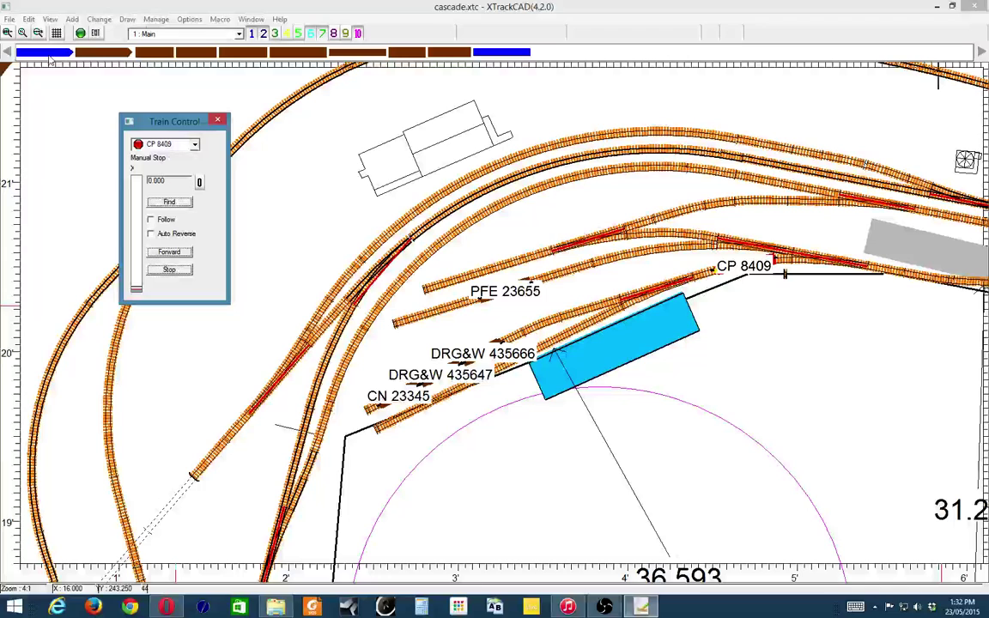
{"action": "left_click", "coordinate": [46, 55]}
{"action": "left_click", "coordinate": [47, 55]}
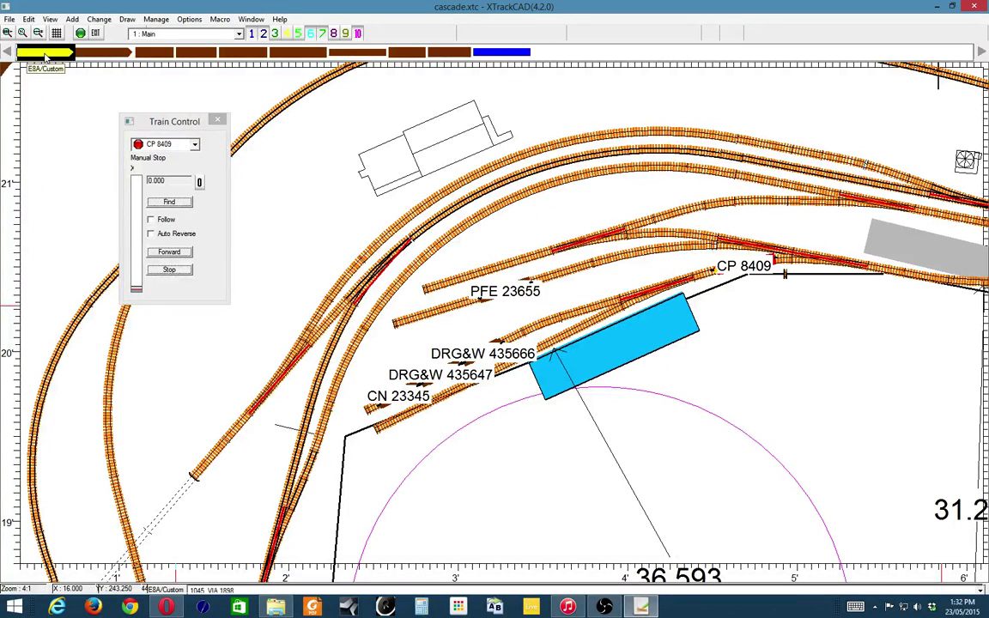
{"action": "left_click", "coordinate": [103, 54]}
{"action": "left_click", "coordinate": [154, 53]}
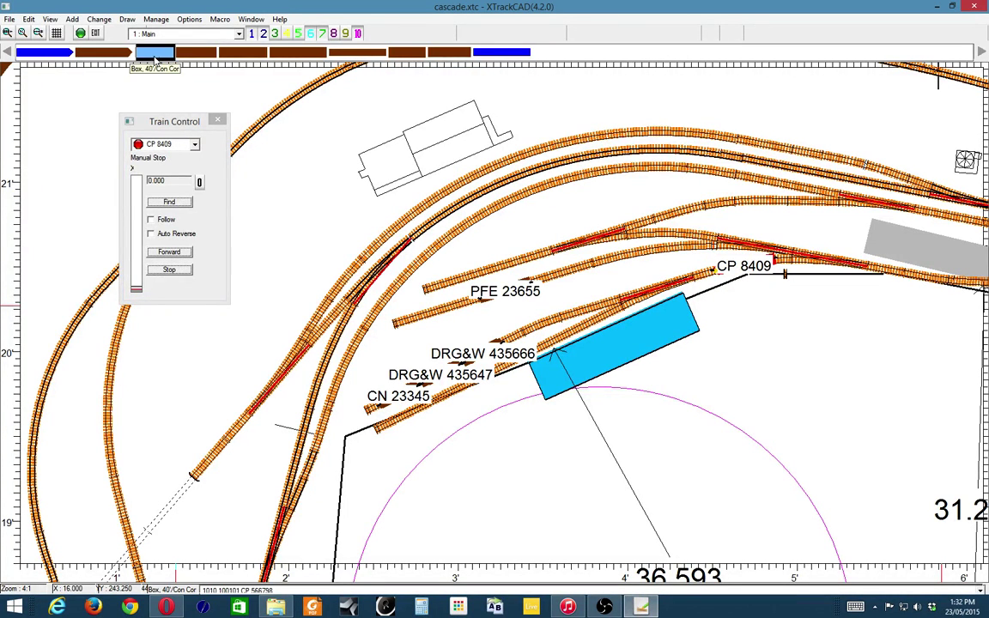
{"action": "left_click", "coordinate": [199, 54]}
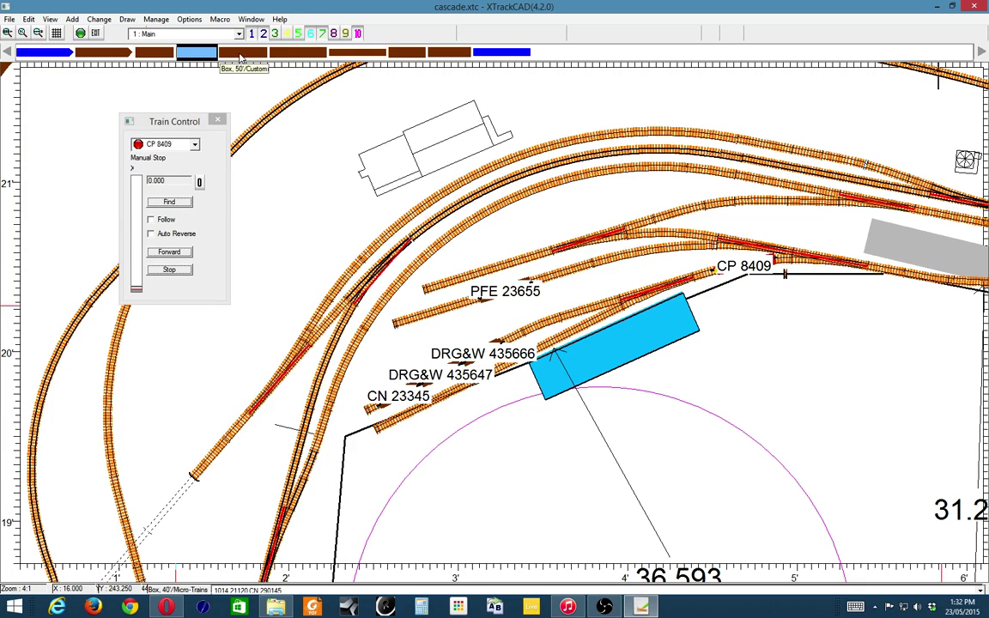
{"action": "left_click", "coordinate": [241, 53]}
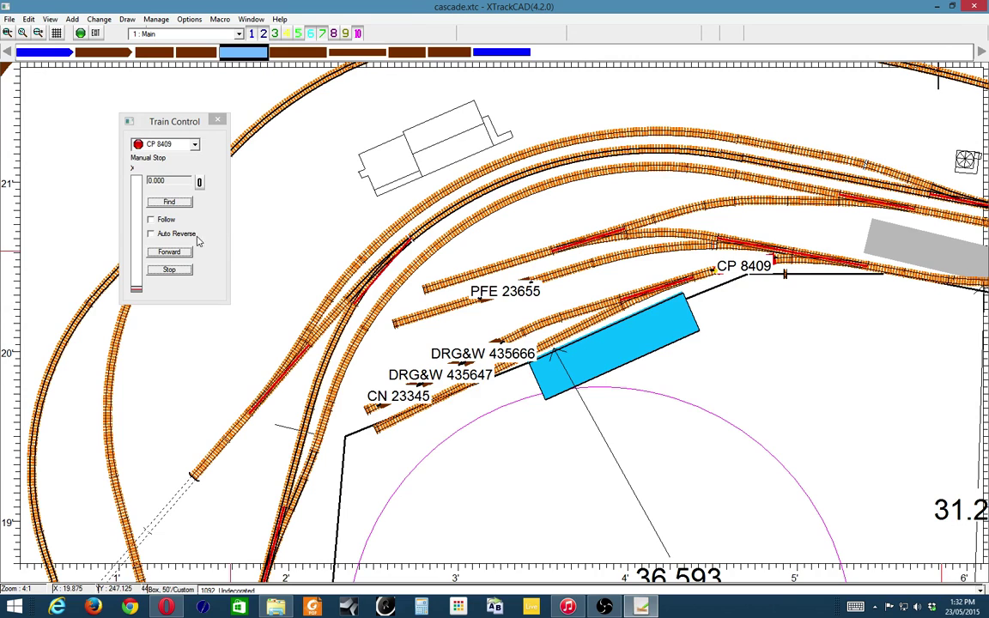
{"action": "left_click", "coordinate": [177, 126]}
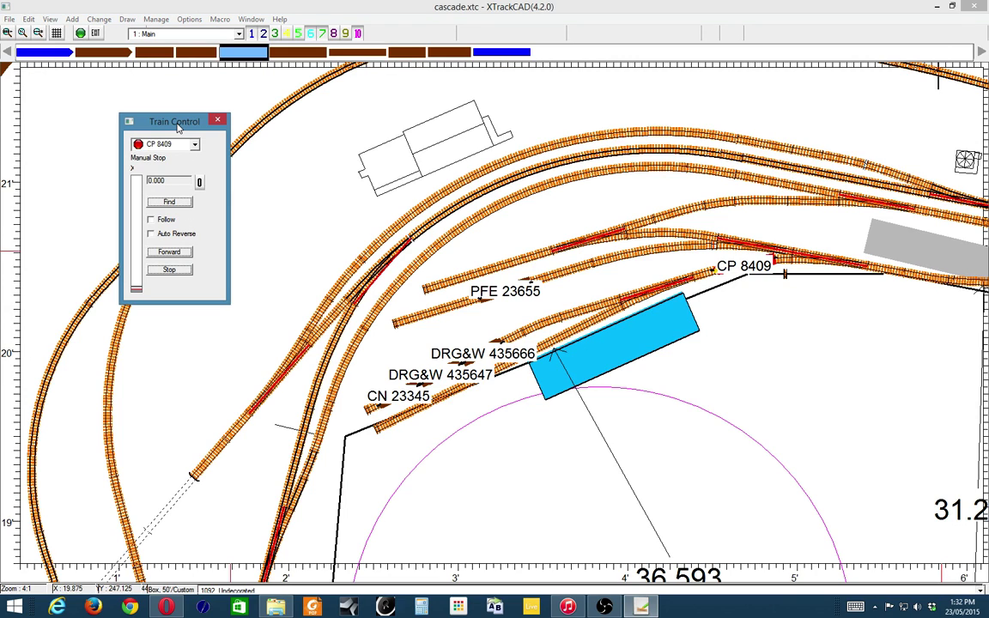
Start train CP 8409 with Follow on, raise its speed, then stop it.
{"action": "left_click", "coordinate": [135, 288]}
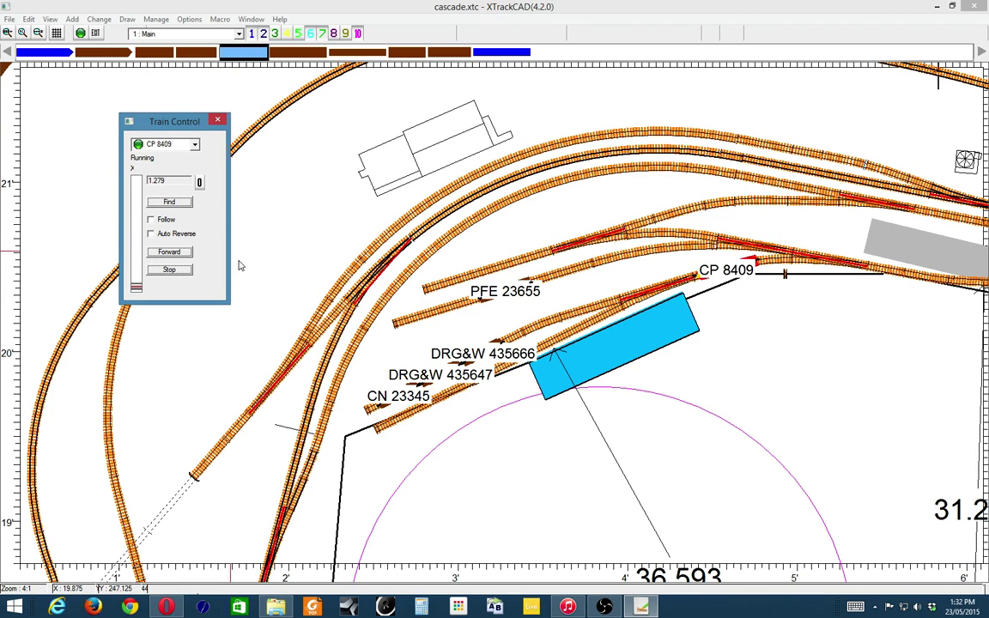
{"action": "left_click", "coordinate": [151, 221]}
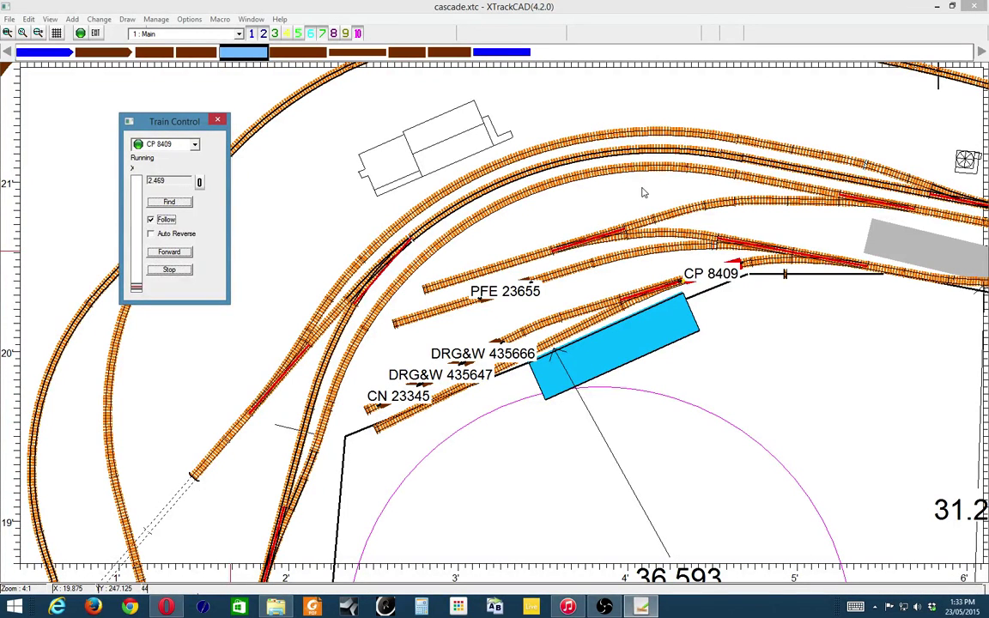
{"action": "left_click", "coordinate": [137, 251]}
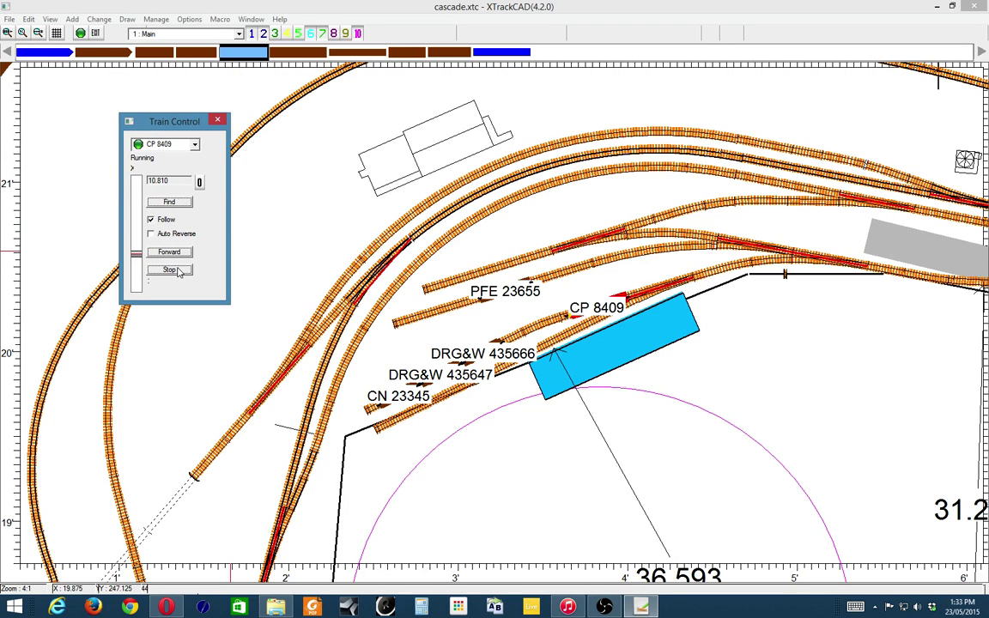
{"action": "left_click", "coordinate": [169, 270]}
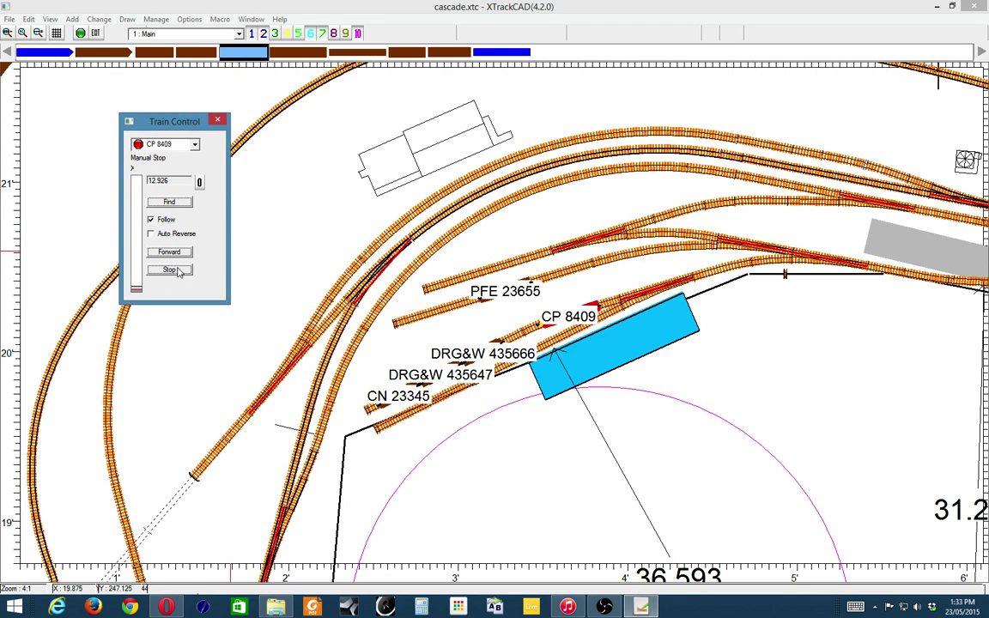
Look at the view options and close them without changes.
{"action": "left_click", "coordinate": [124, 10]}
{"action": "left_click", "coordinate": [51, 19]}
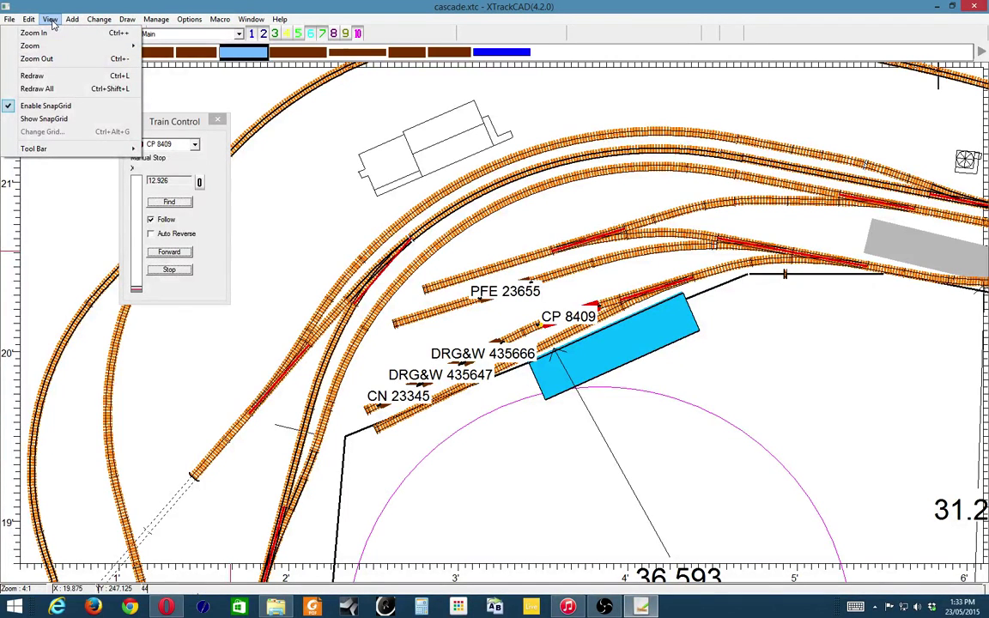
{"action": "left_click", "coordinate": [51, 21]}
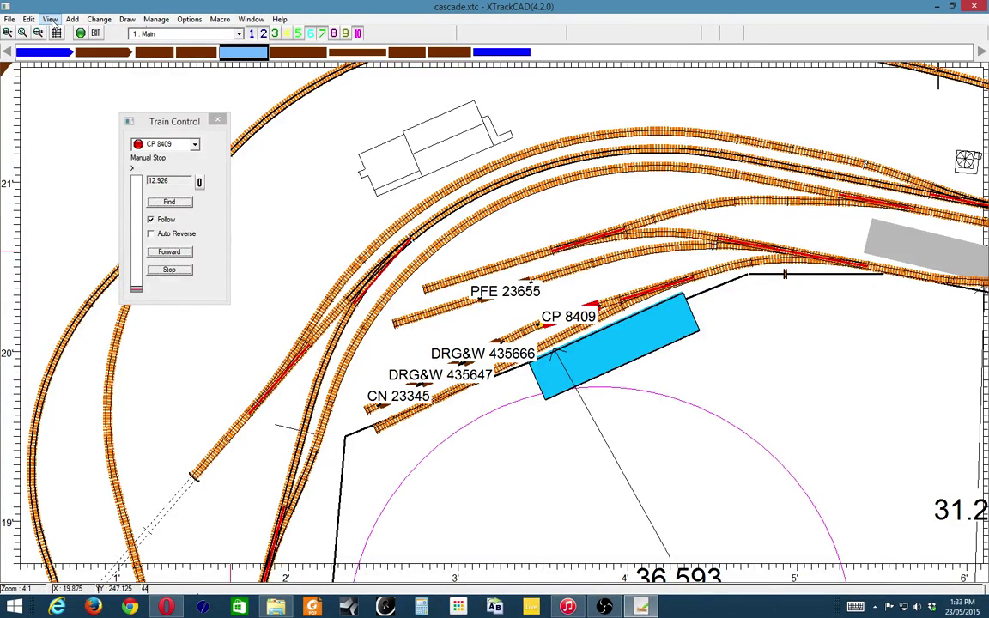
Run CP 8409 again until it halts at the open turnout, stop it, and turn Auto Reverse off.
{"action": "left_click", "coordinate": [152, 234]}
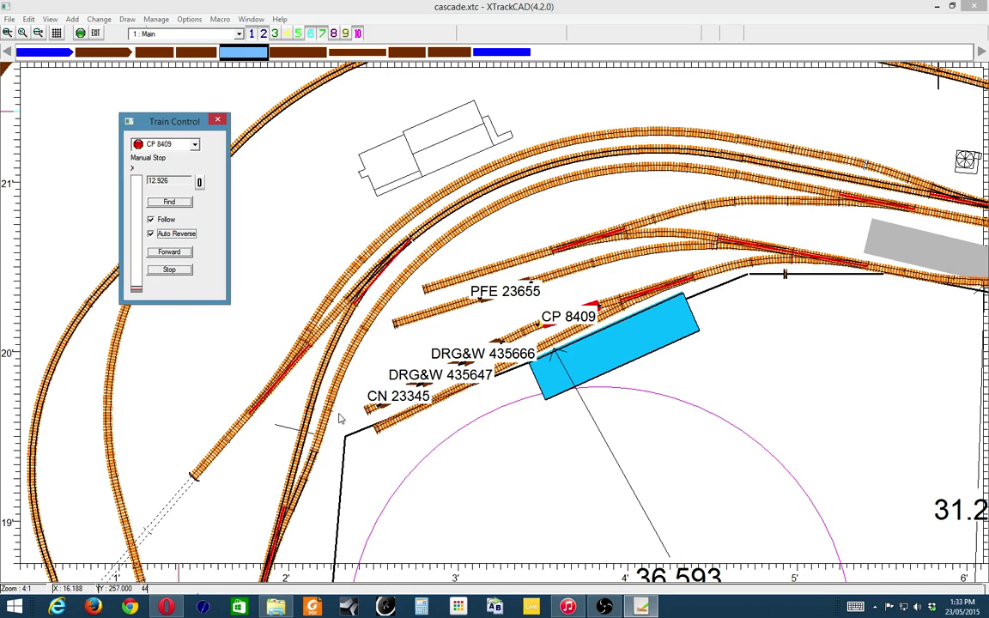
{"action": "left_click", "coordinate": [134, 278]}
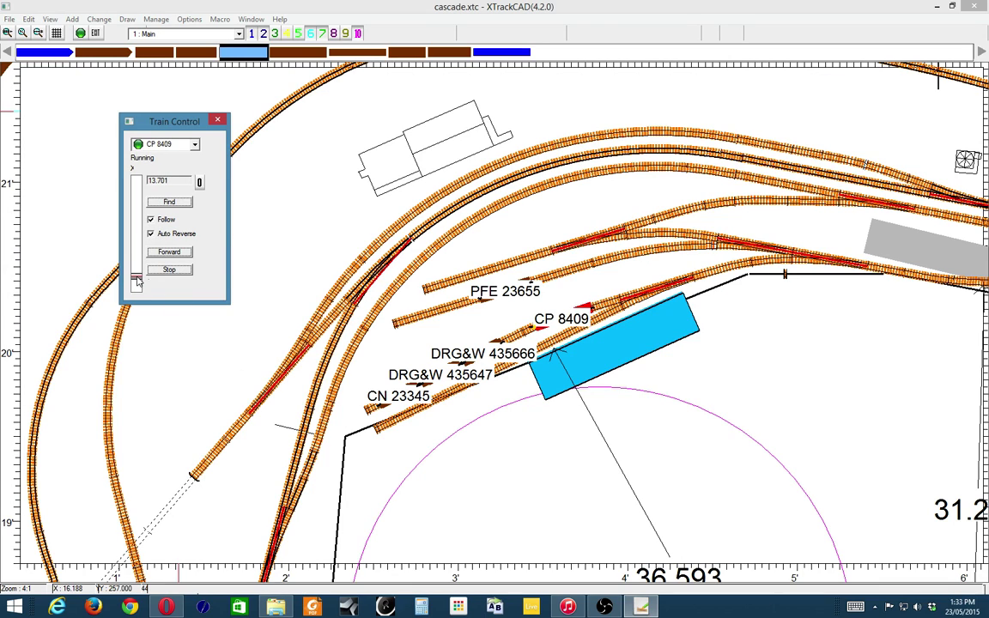
{"action": "left_click", "coordinate": [169, 270]}
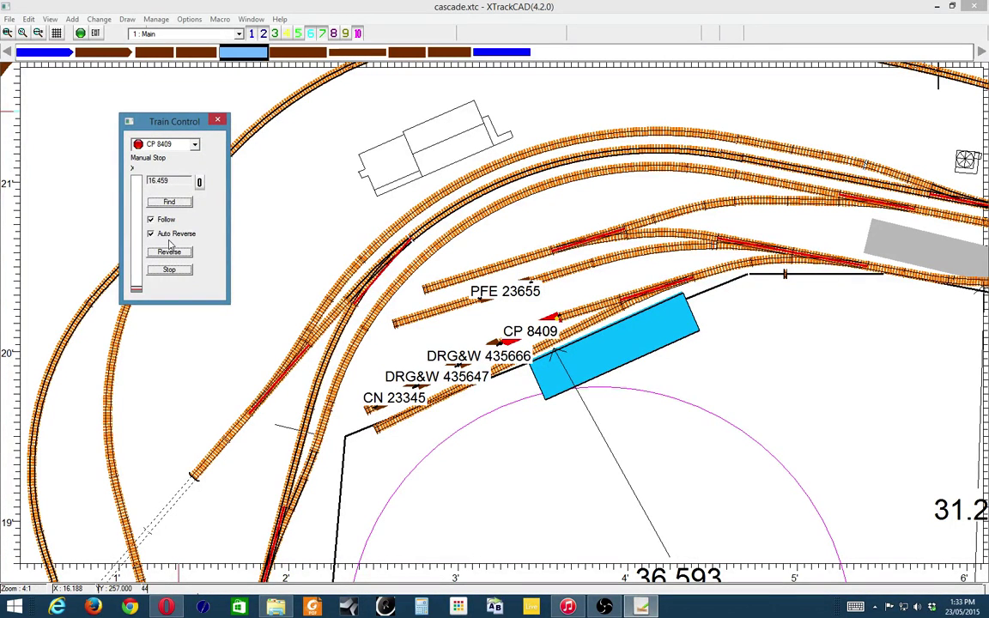
{"action": "left_click", "coordinate": [152, 236]}
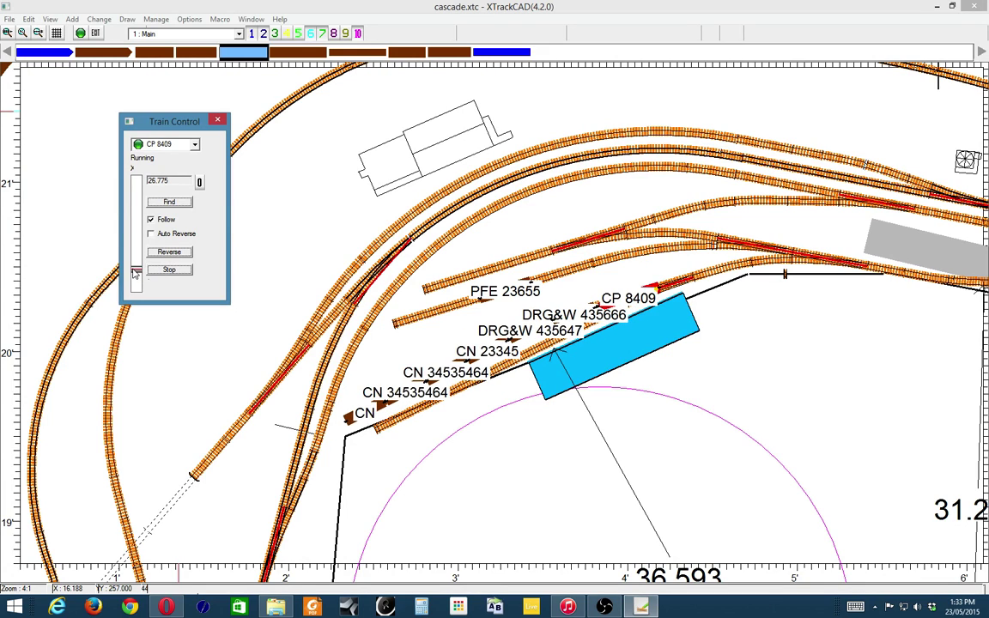
Change the direction of train CP 8409 and run it a short way.
{"action": "left_click", "coordinate": [798, 256]}
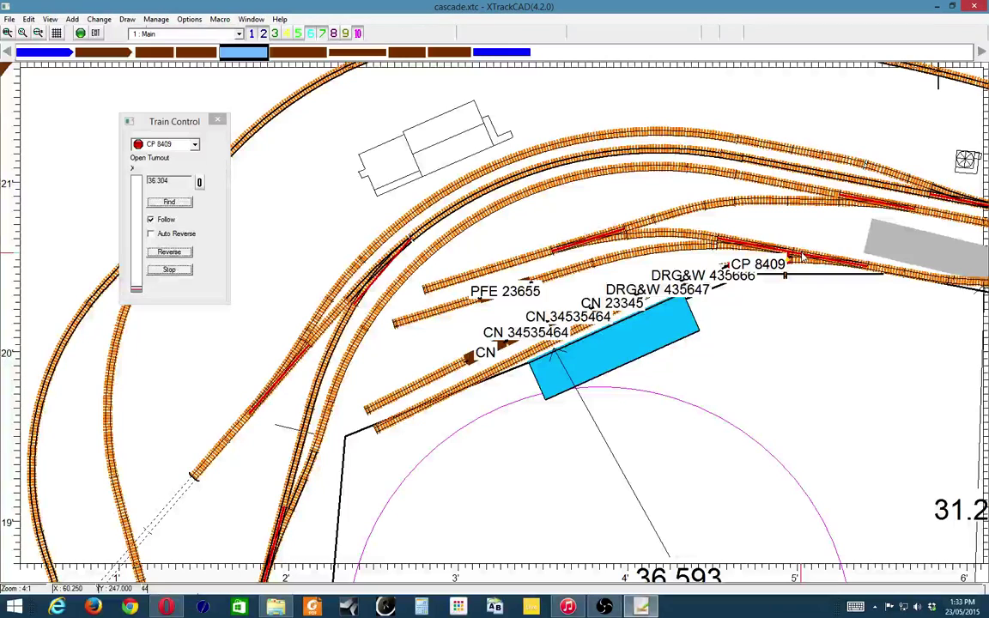
{"action": "right_click", "coordinate": [804, 256]}
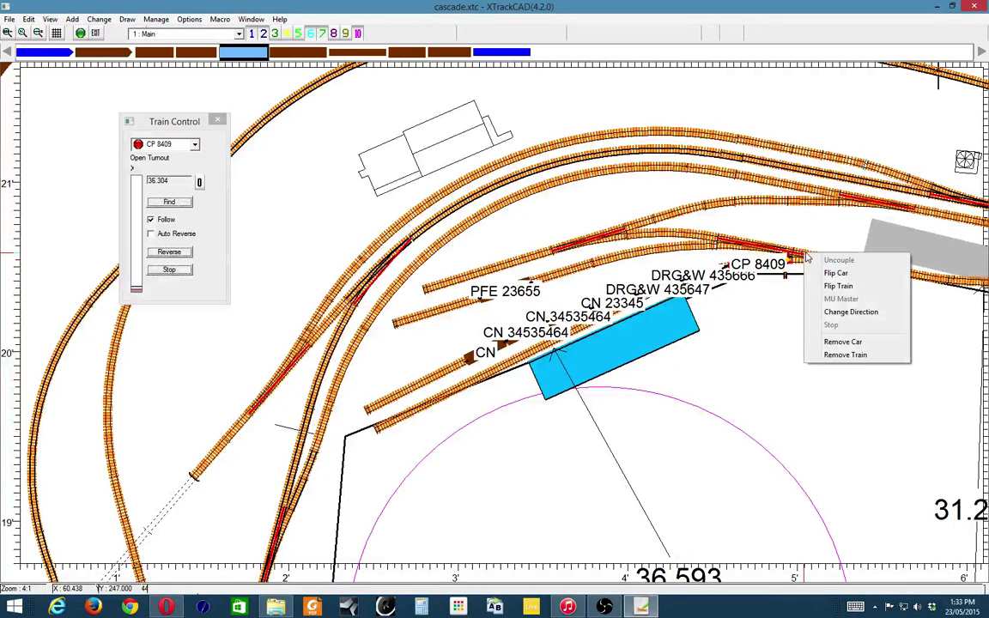
{"action": "left_click", "coordinate": [841, 313]}
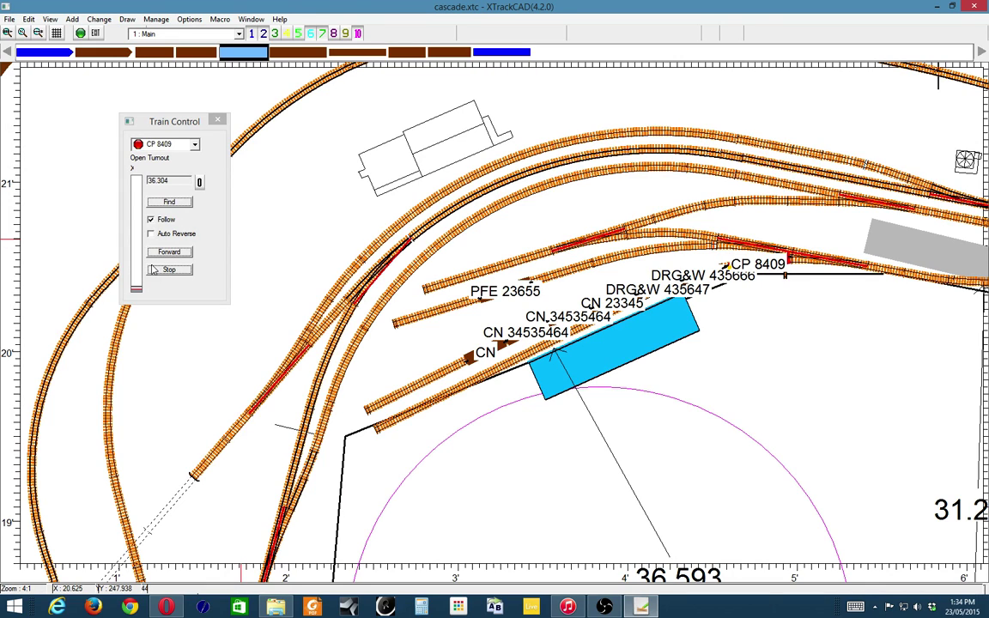
{"action": "left_click_drag", "start_coordinate": [135, 289], "coordinate": [138, 299]}
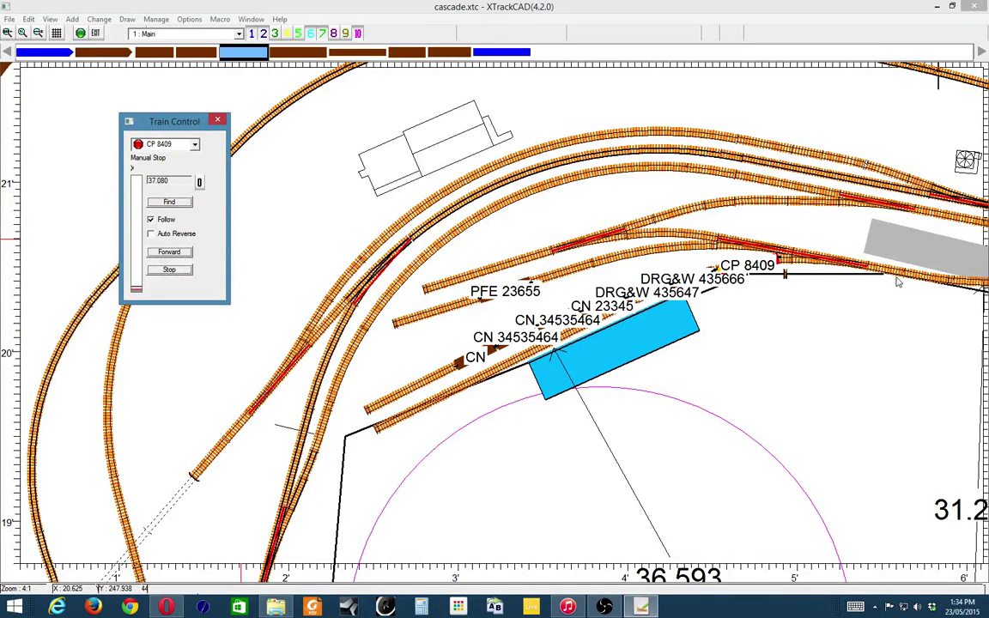
Reverse CP 8409 again, move it in the new direction, then stop it.
{"action": "left_click", "coordinate": [849, 266]}
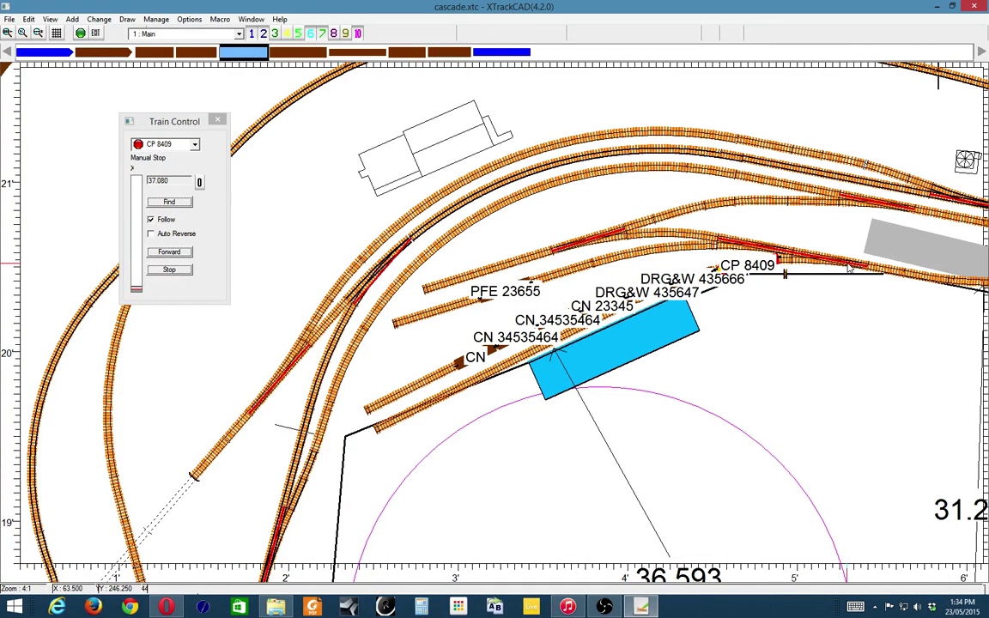
{"action": "right_click", "coordinate": [848, 267]}
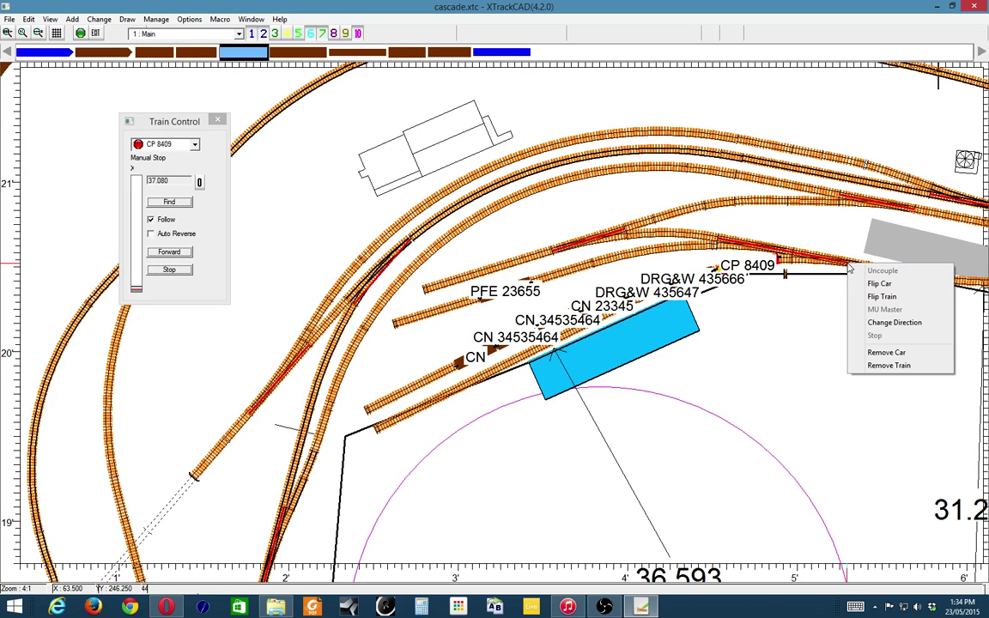
{"action": "left_click", "coordinate": [892, 322]}
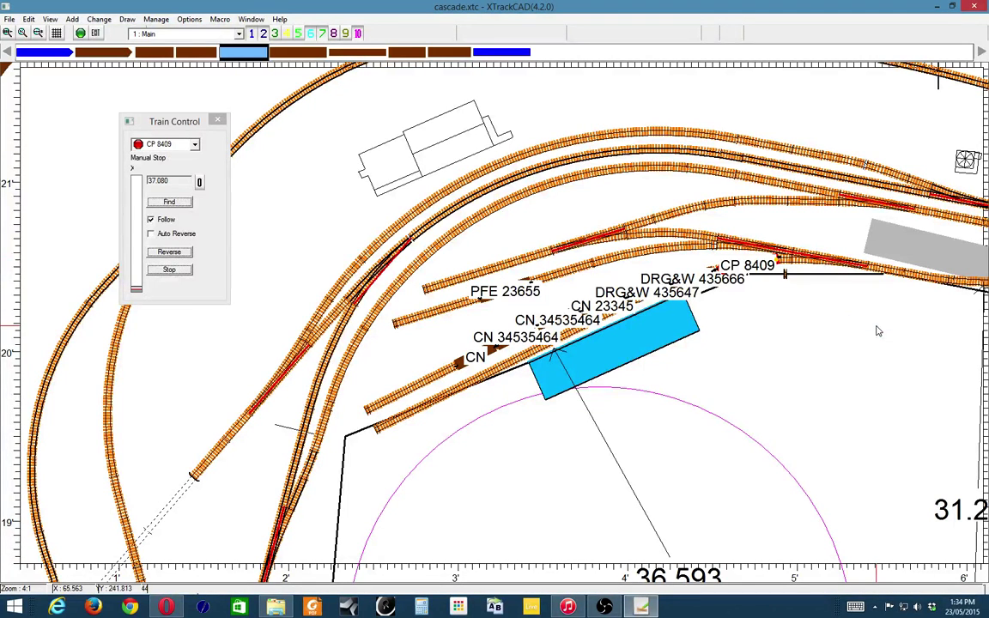
{"action": "left_click_drag", "start_coordinate": [138, 289], "coordinate": [138, 286]}
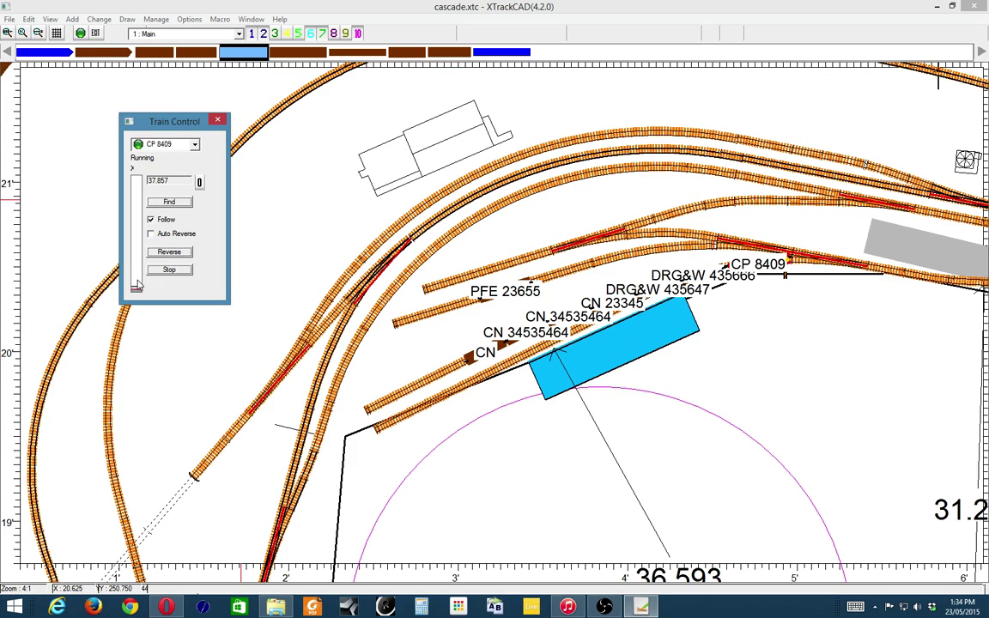
{"action": "left_click", "coordinate": [167, 269]}
Dismiss the train's action menu and close Train Control to leave Run Trains mode.
{"action": "right_click", "coordinate": [866, 204]}
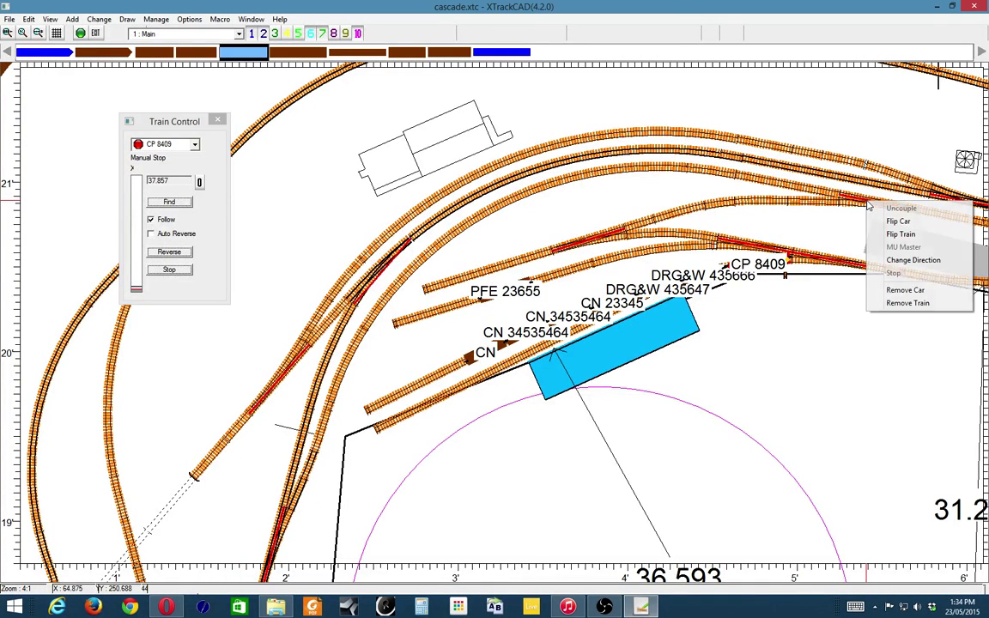
{"action": "left_click", "coordinate": [861, 352]}
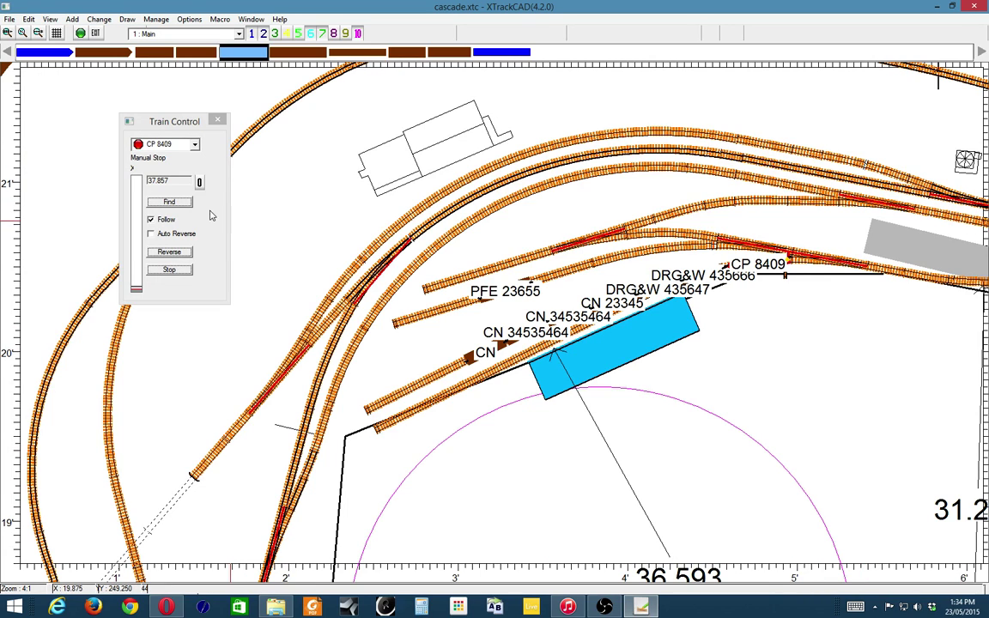
{"action": "left_click", "coordinate": [218, 120]}
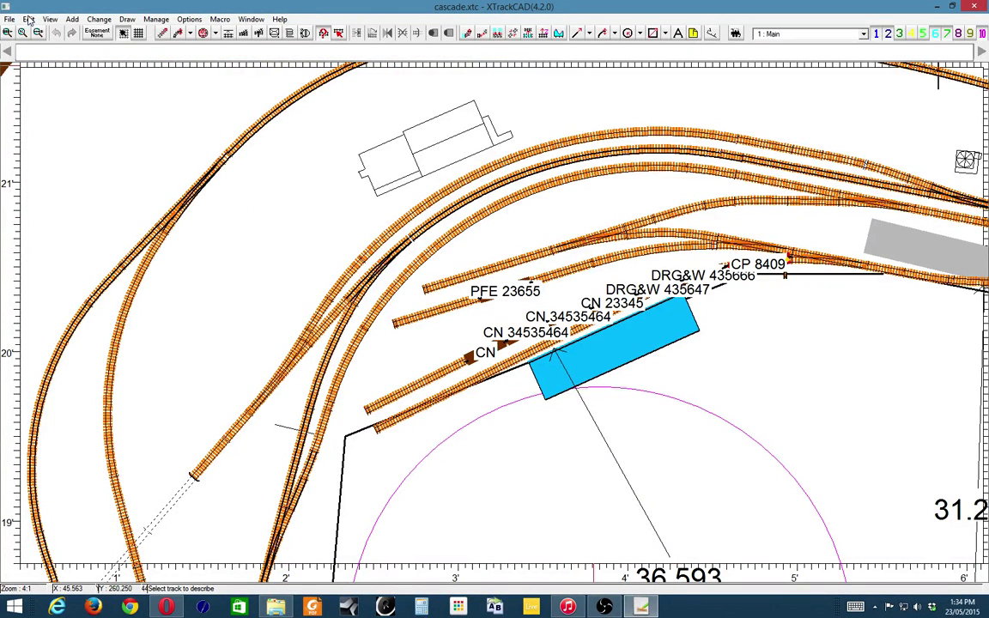
Open the Map window and describe two curved track pieces on the cascade.xtc layout.
{"action": "left_click", "coordinate": [250, 19]}
{"action": "left_click", "coordinate": [199, 46]}
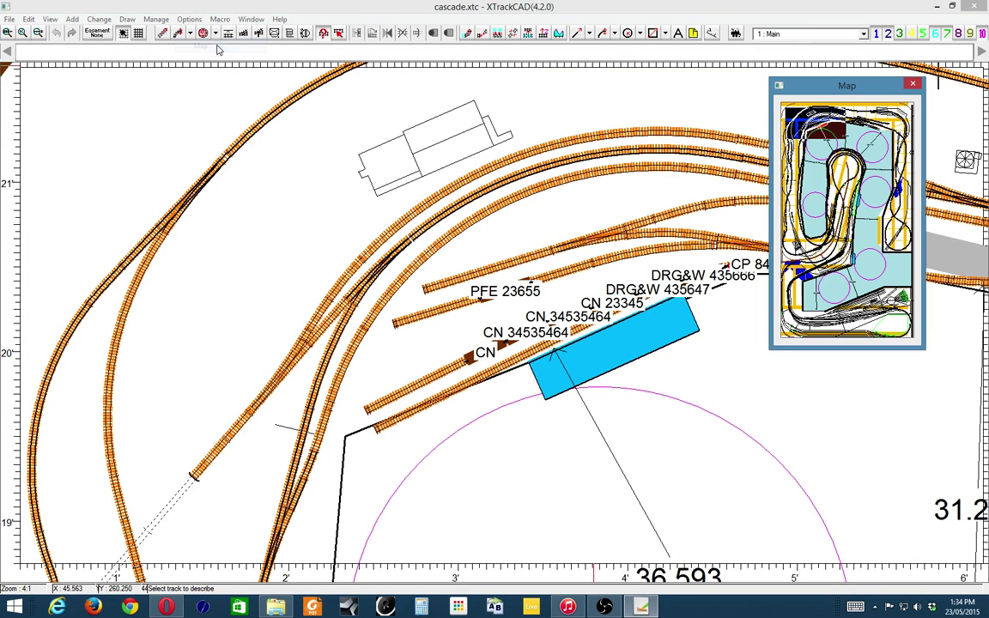
{"action": "left_click", "coordinate": [566, 201]}
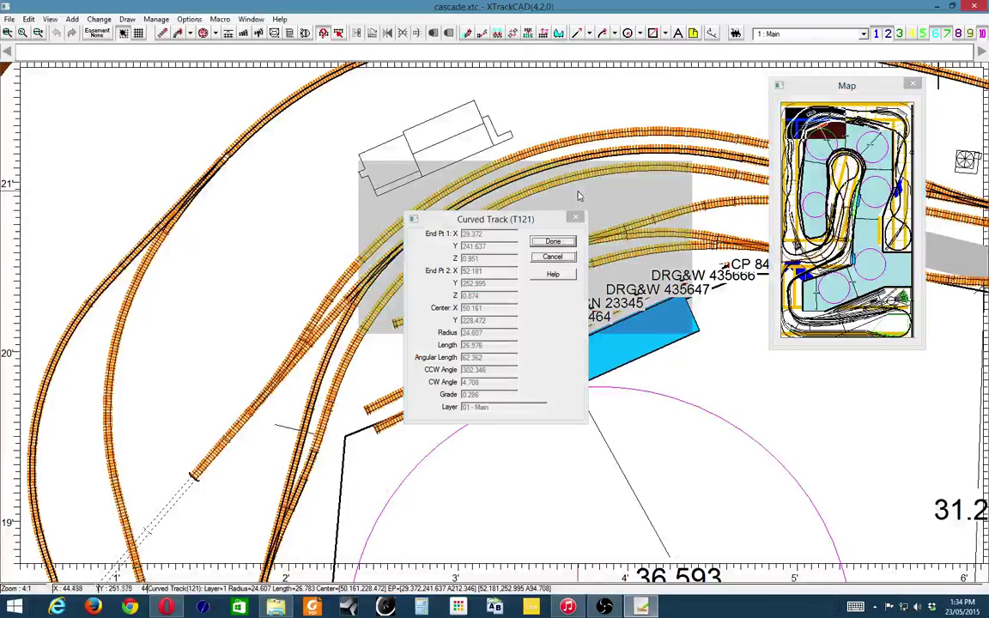
{"action": "left_click", "coordinate": [709, 171]}
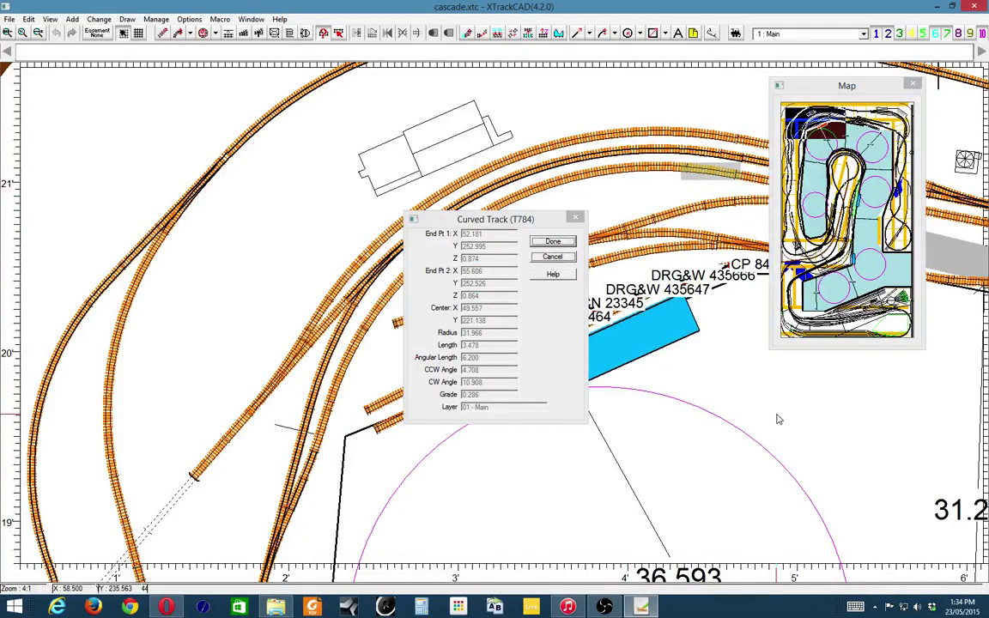
Close the curved-track details dialog and zoom out to the full layout.
{"action": "scroll", "coordinate": [779, 405], "scroll_direction": "down", "scroll_amount": 3}
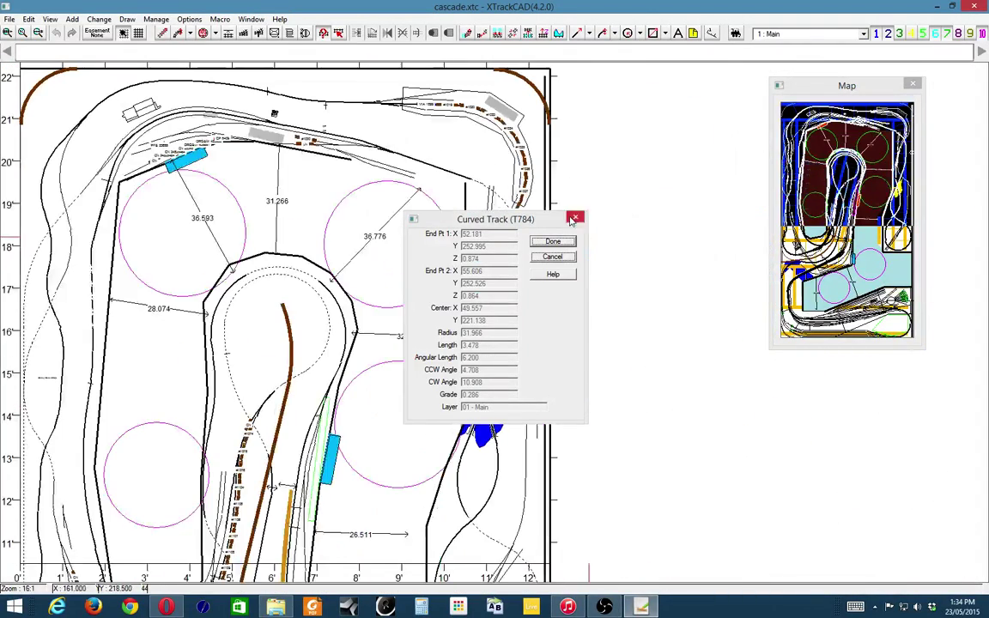
{"action": "left_click", "coordinate": [574, 220]}
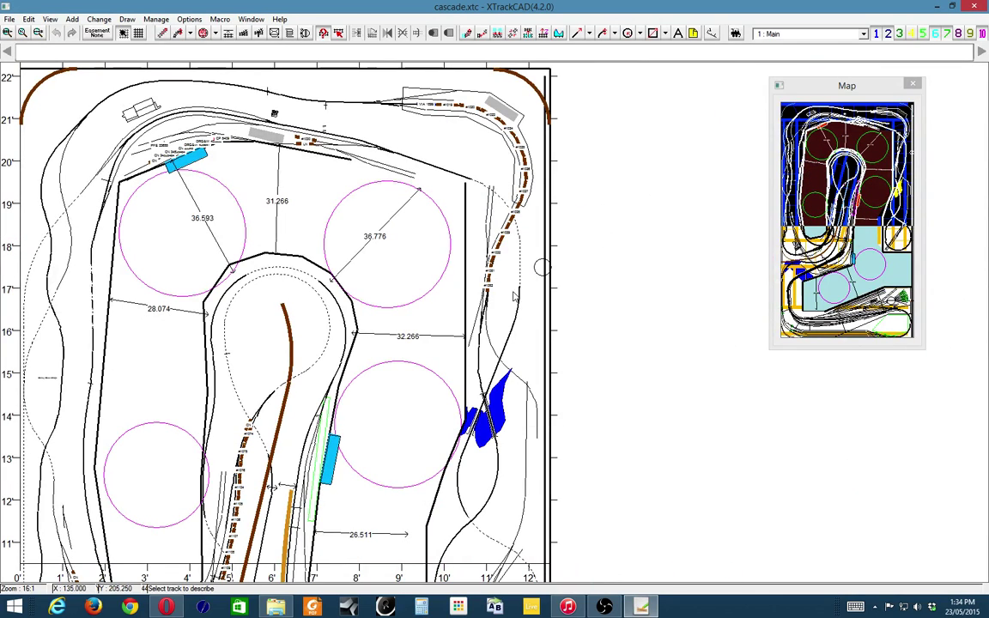
{"action": "scroll", "coordinate": [671, 344], "scroll_direction": "down", "scroll_amount": 1}
{"action": "scroll", "coordinate": [671, 344], "scroll_direction": "down", "scroll_amount": 1}
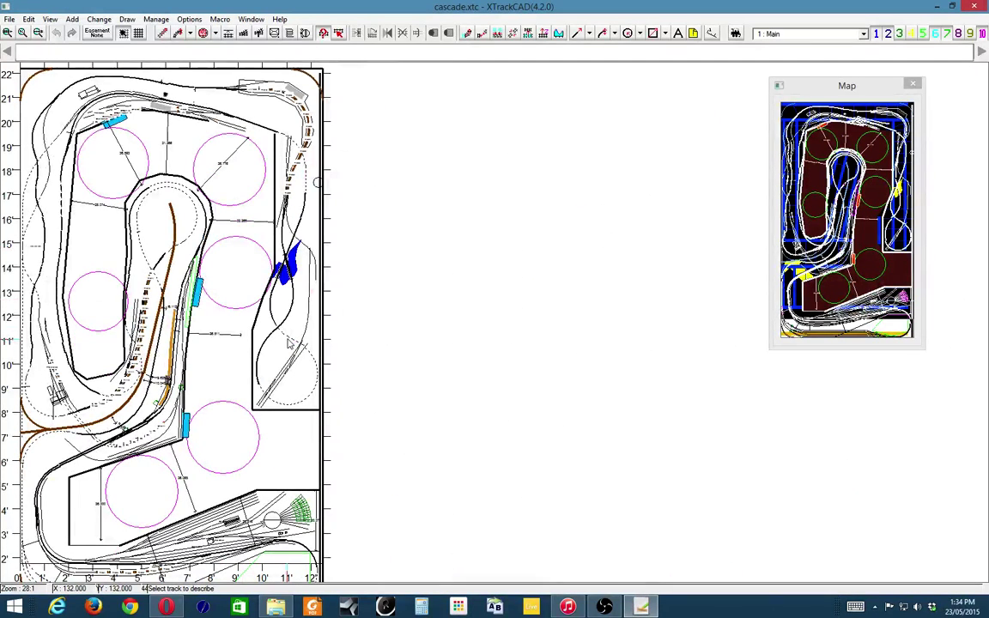